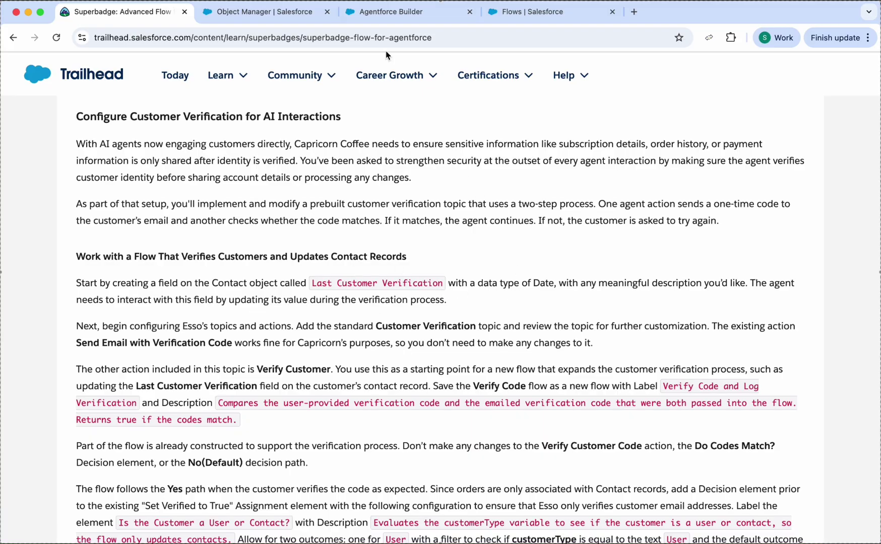
# Switch to the Salesforce Object Manager tab listing the standard objects
pyautogui.click(278, 16)
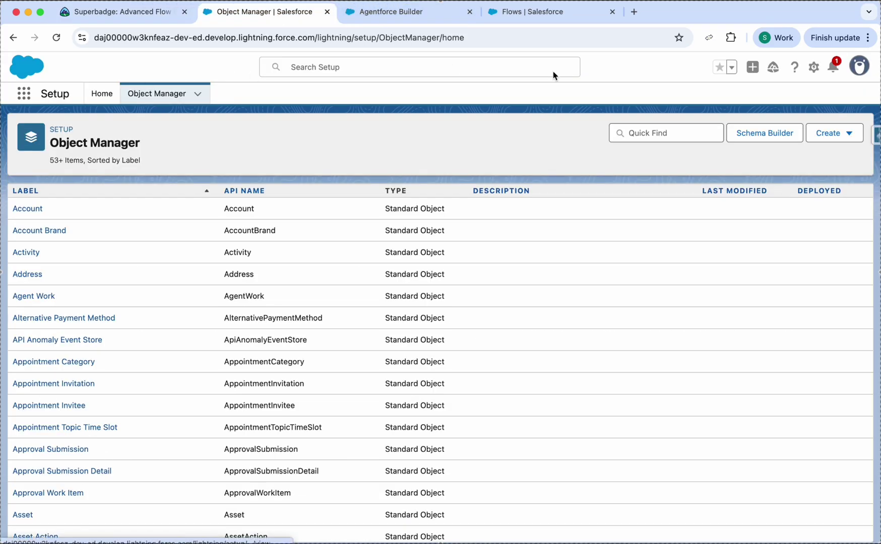
# Find the Contact object and start a new custom field under its Fields & Relationships
pyautogui.click(646, 138)
pyautogui.write('contact')
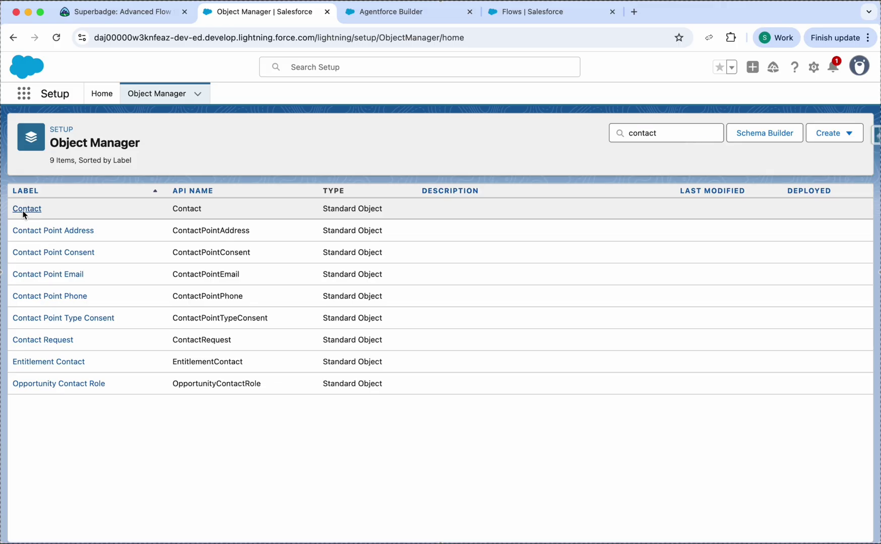
pyautogui.click(24, 211)
pyautogui.click(98, 208)
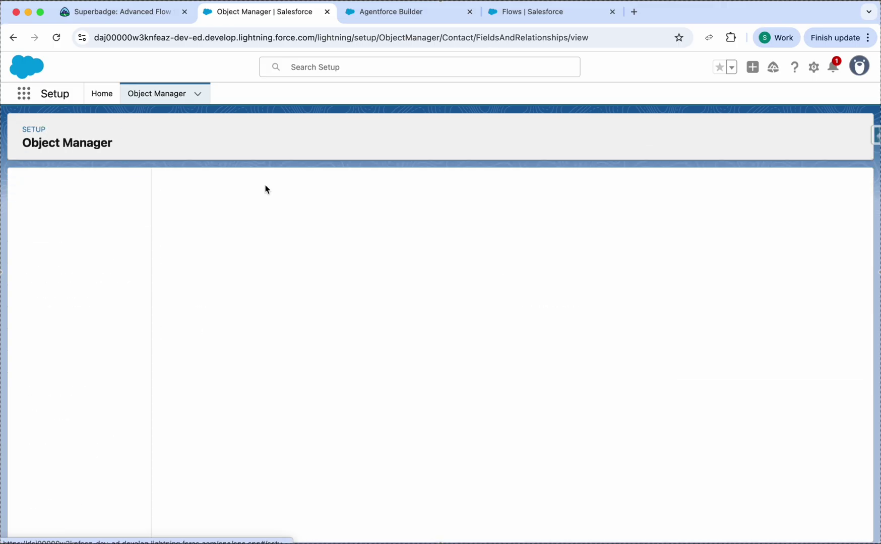
pyautogui.click(593, 189)
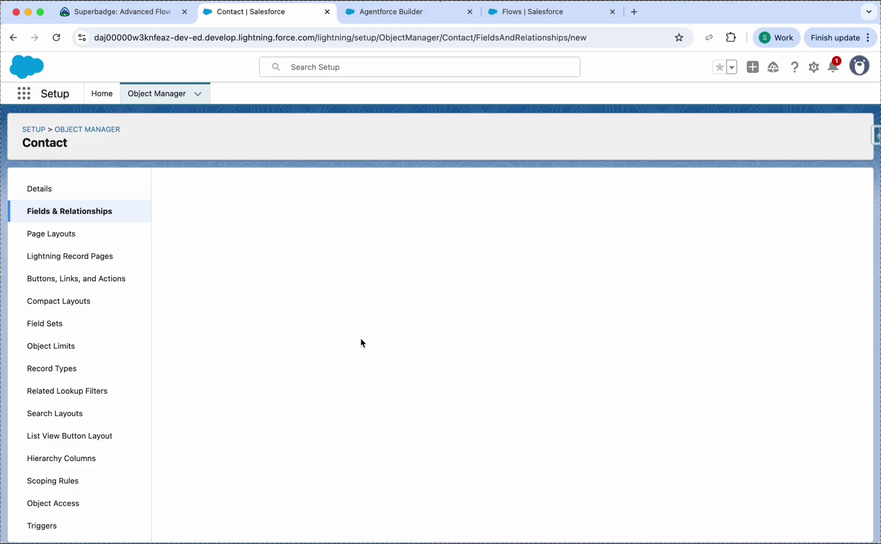
# Make it a Date field labelled Last Customer Verification, with the field name filled from the label
pyautogui.scroll(-2, 179, 390)
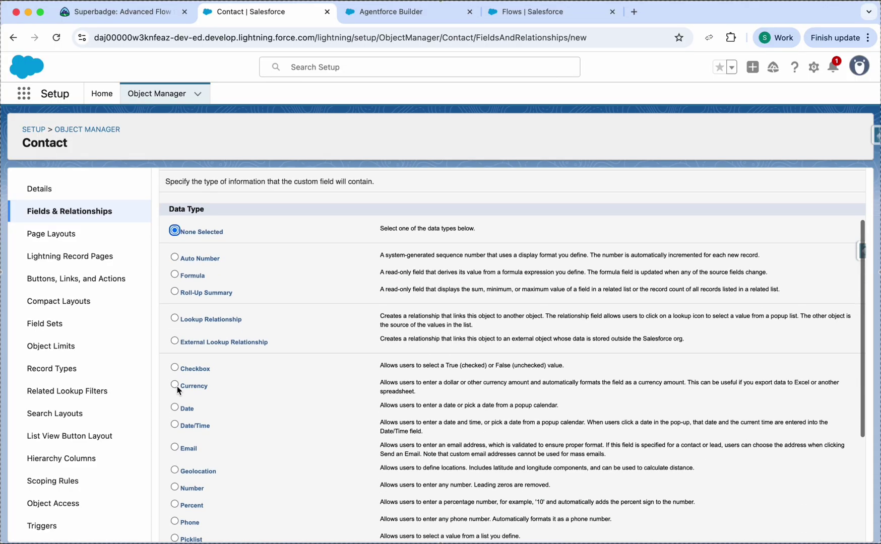
pyautogui.click(174, 407)
pyautogui.scroll(2, 654, 296)
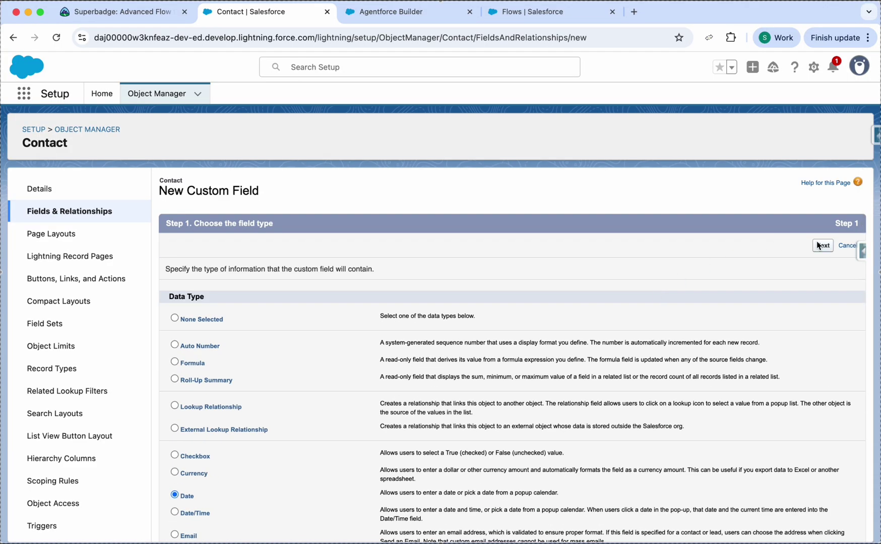
pyautogui.press('Return')
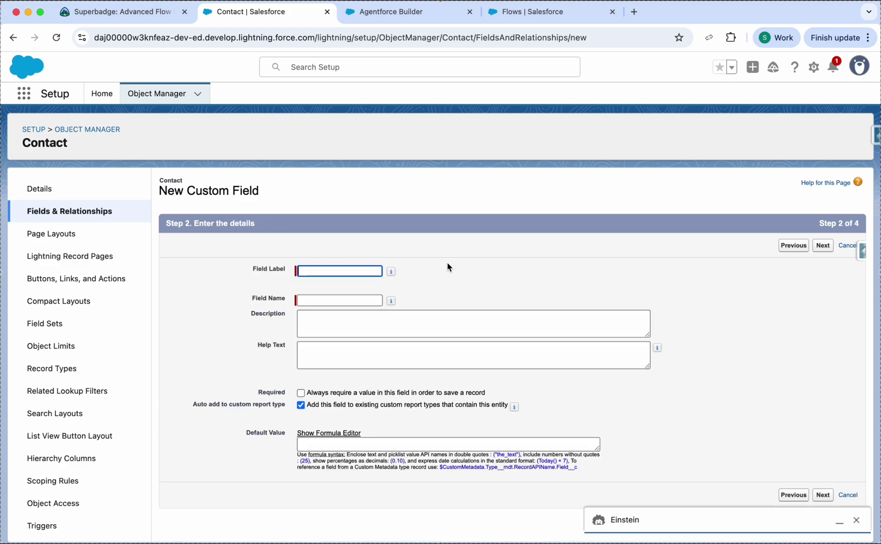
pyautogui.click(325, 274)
pyautogui.write('Last Customer Verification')
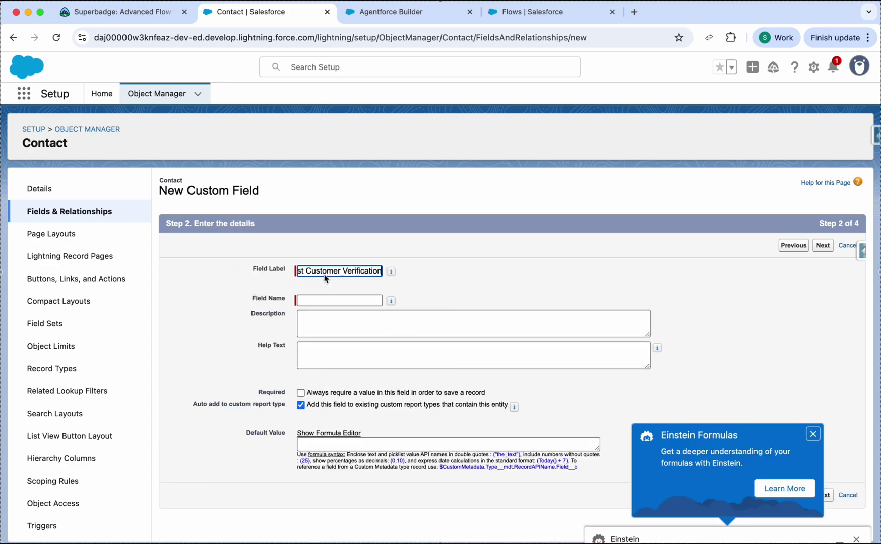
pyautogui.click(324, 300)
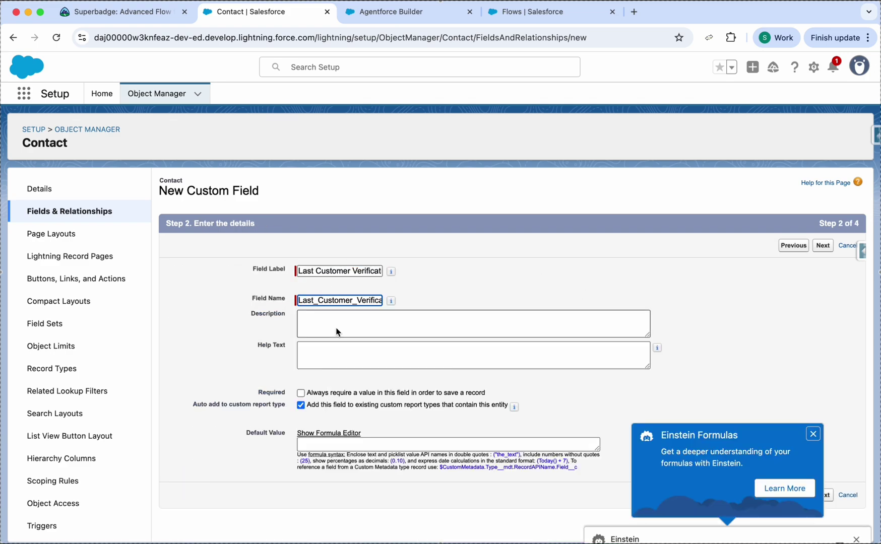
# Step through field-level security to the page layout step, checking the superbadge instructions on the way
pyautogui.click(821, 249)
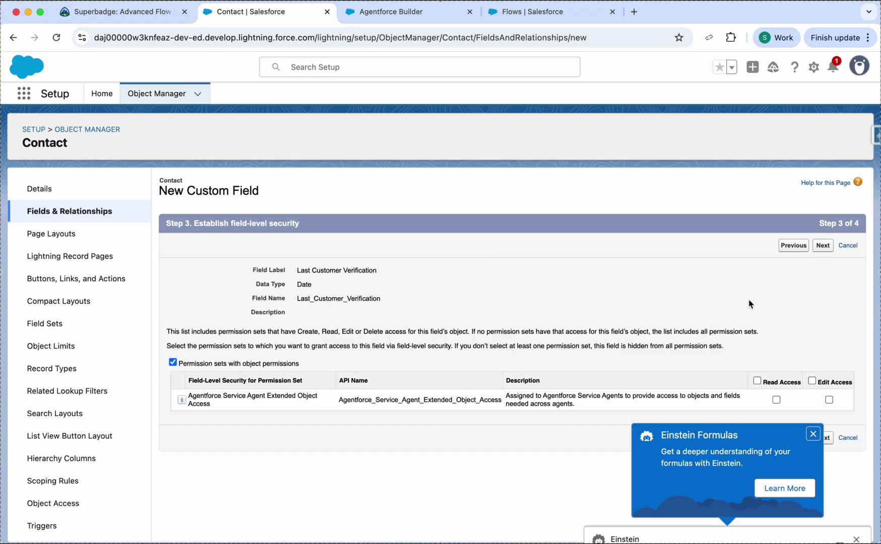
pyautogui.click(821, 247)
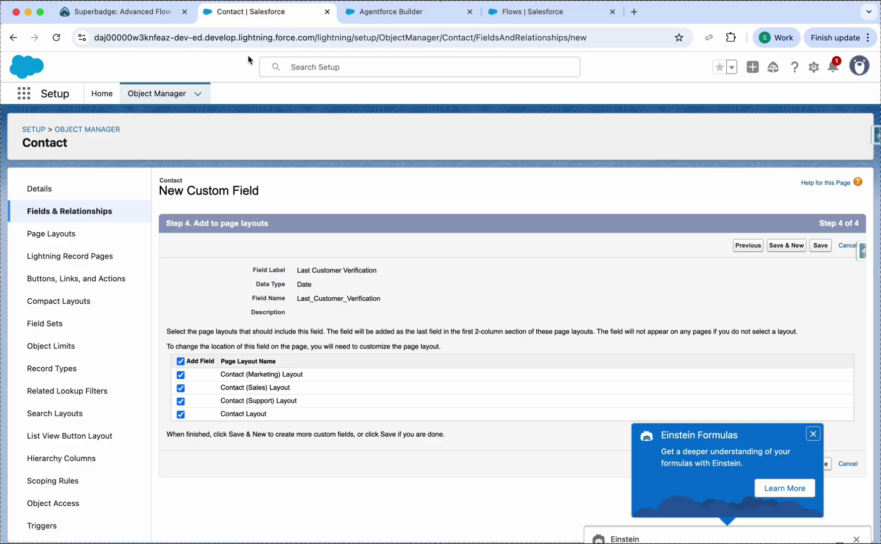
pyautogui.click(133, 11)
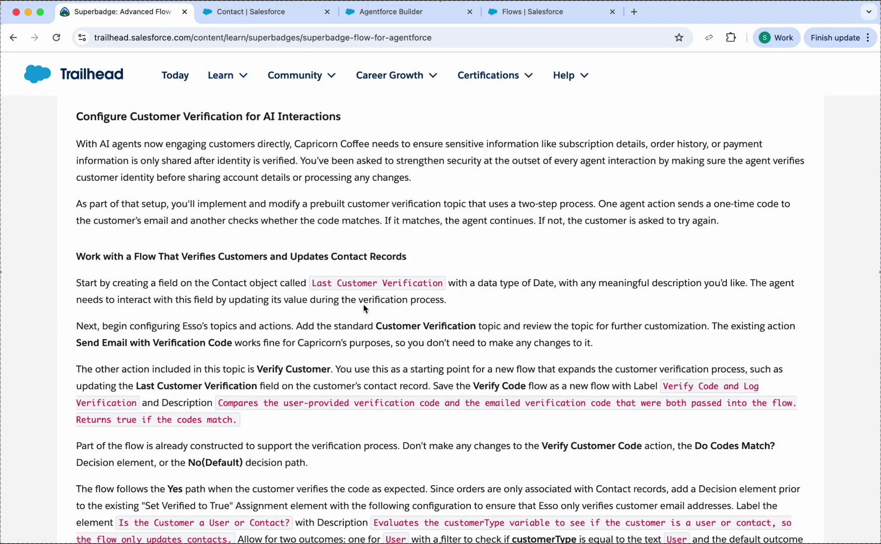
pyautogui.scroll(-1, 294, 318)
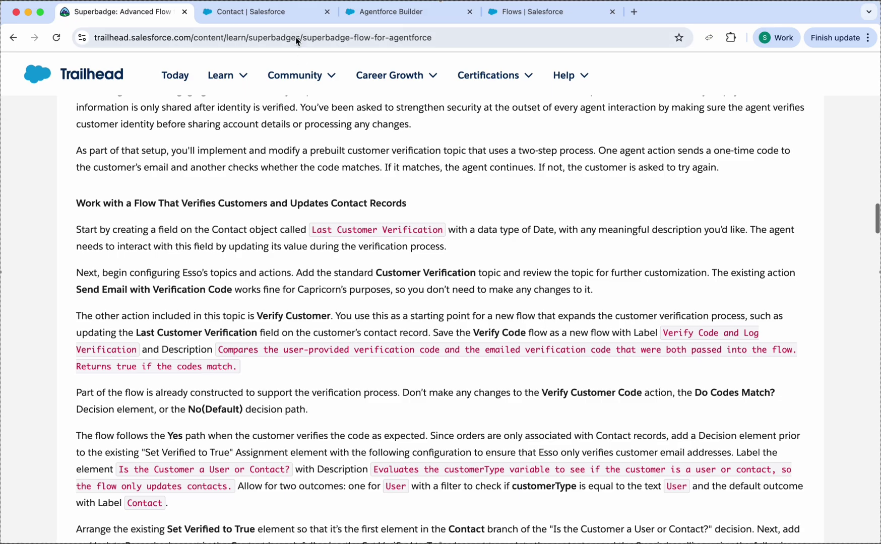
pyautogui.click(282, 12)
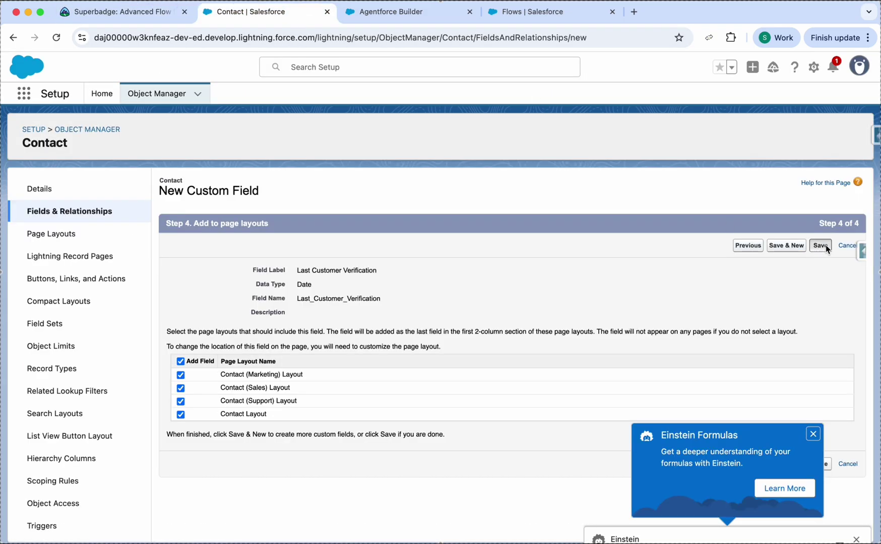
# Note the Customer Verification topic name in the instructions and switch to the Esso agent
pyautogui.click(166, 14)
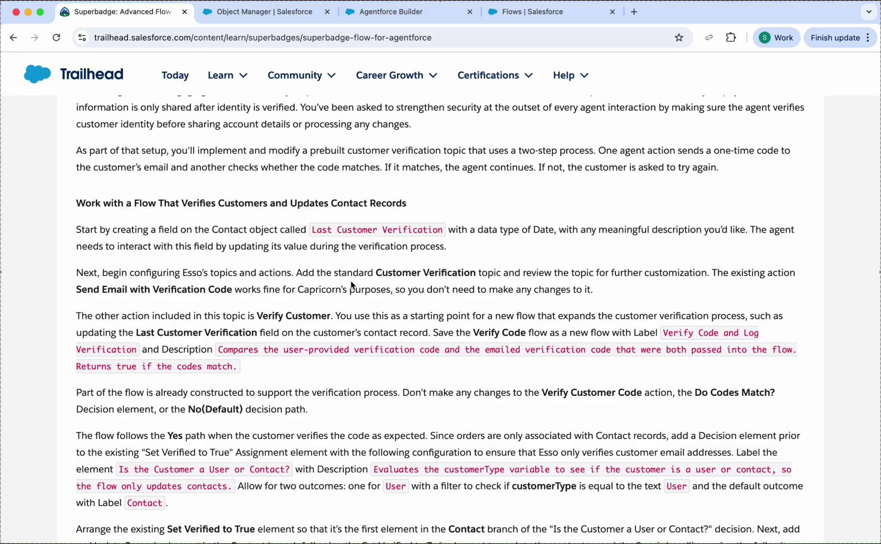
pyautogui.moveTo(374, 273); pyautogui.dragTo(480, 277)
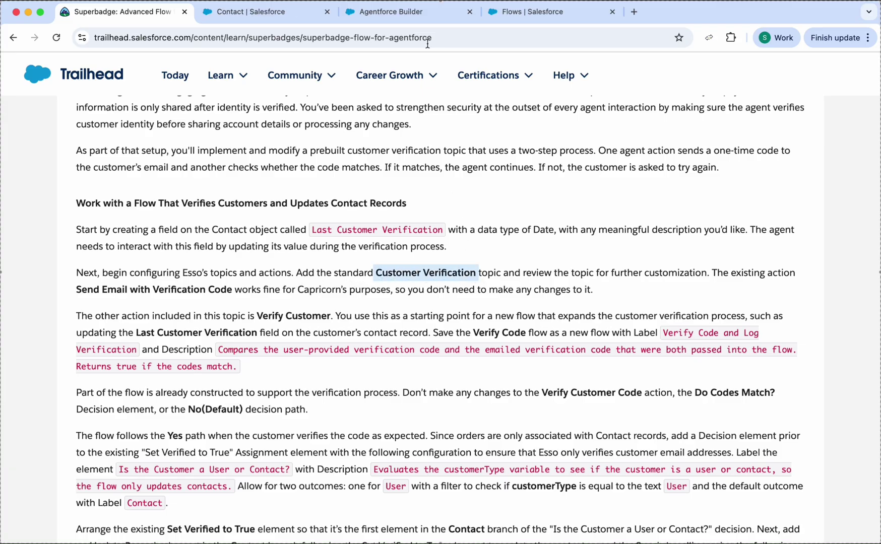
pyautogui.click(418, 11)
pyautogui.click(120, 204)
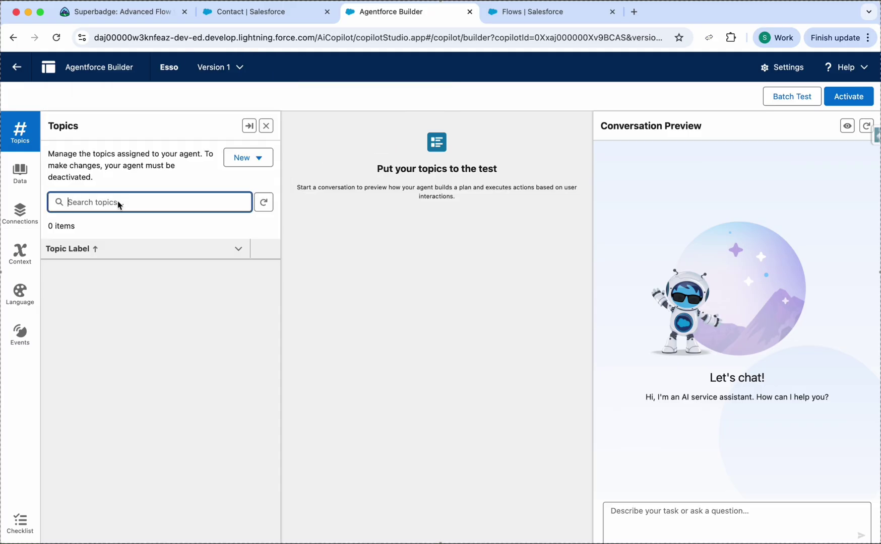
# Add the standard Customer Verification topic to Esso from the Asset Library
pyautogui.click(230, 162)
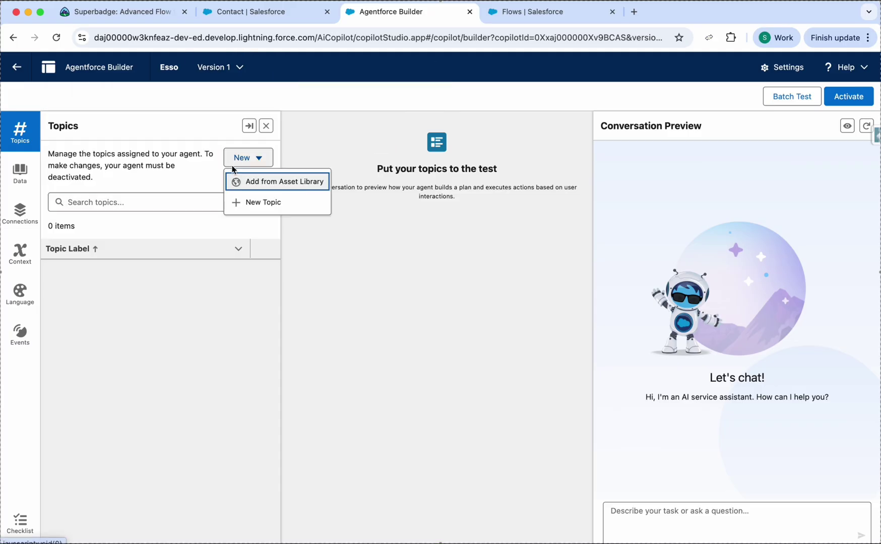
pyautogui.click(249, 181)
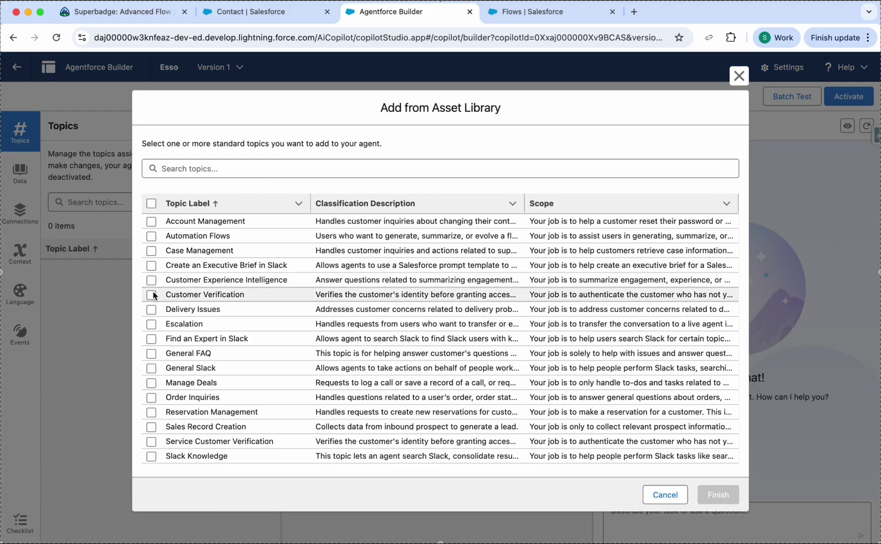
pyautogui.click(151, 295)
pyautogui.click(717, 495)
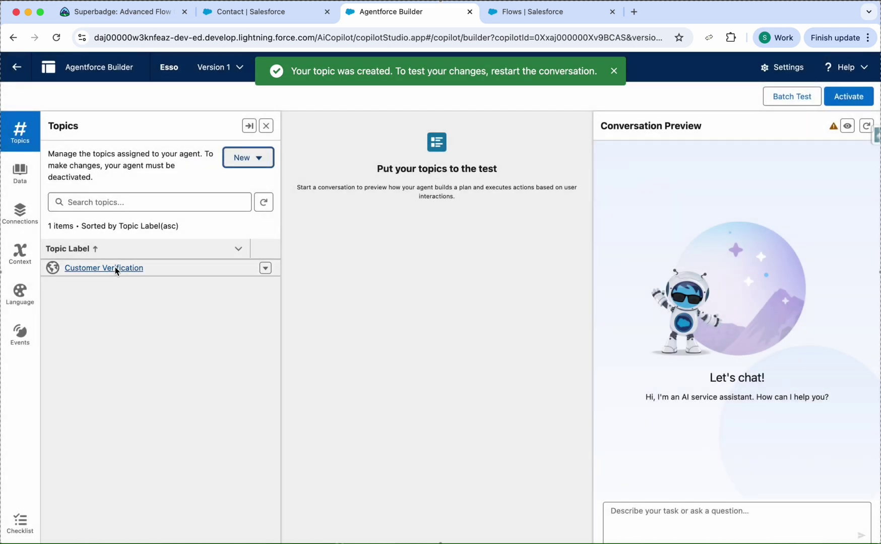
# Review the Customer Verification topic's actions, then return to the instructions
pyautogui.click(113, 269)
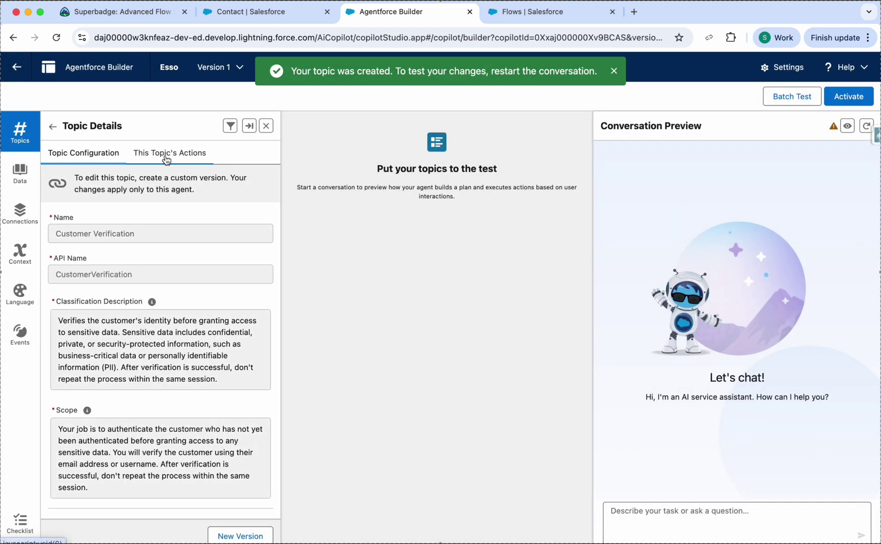
pyautogui.click(166, 154)
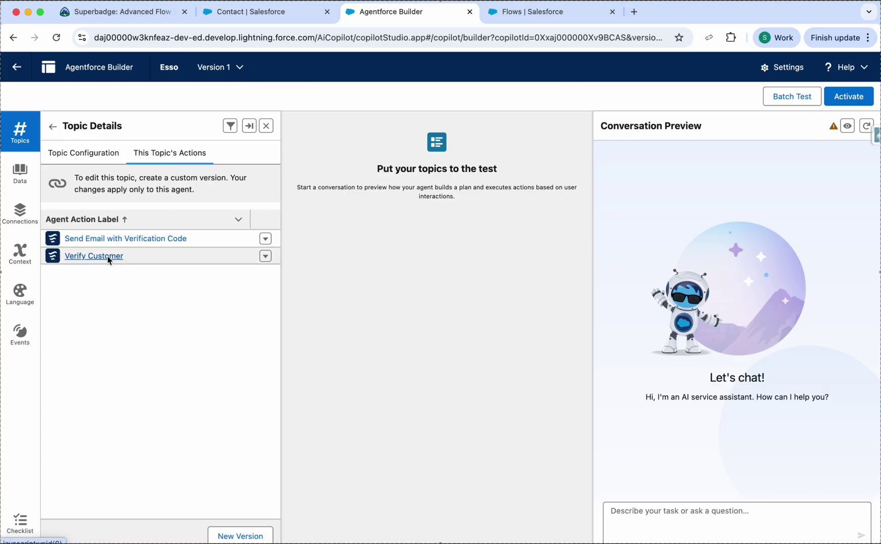
pyautogui.click(133, 16)
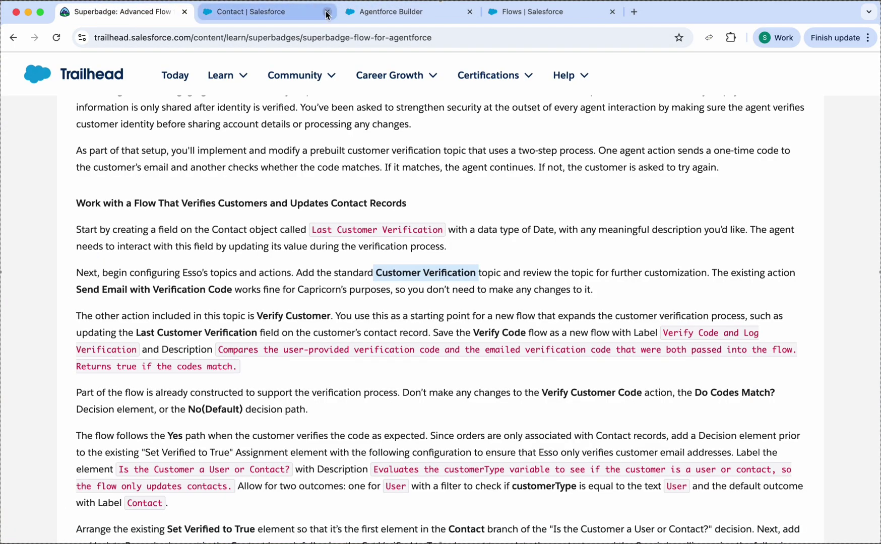
# Close the Contact tab, note the 'Verify Code and Log Verification' label, and go to Flows
pyautogui.middleClick(257, 12)
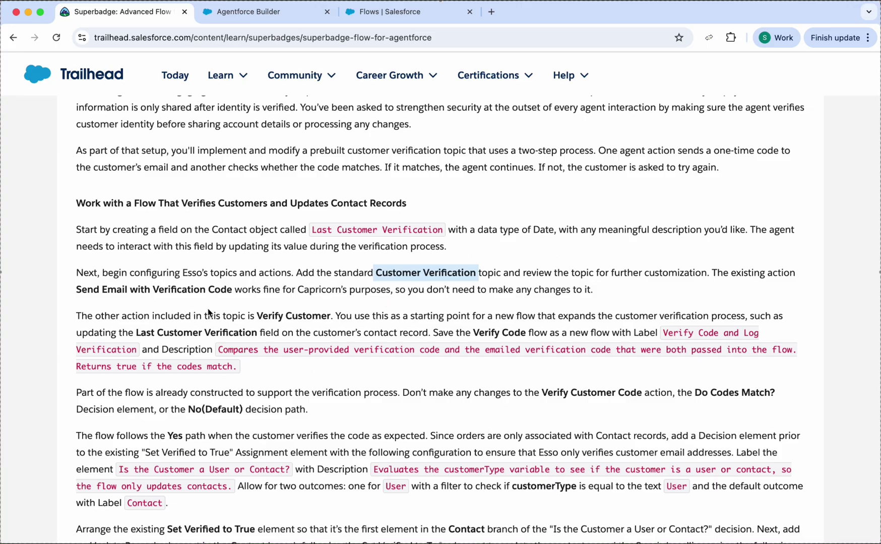
pyautogui.moveTo(273, 315); pyautogui.dragTo(341, 316)
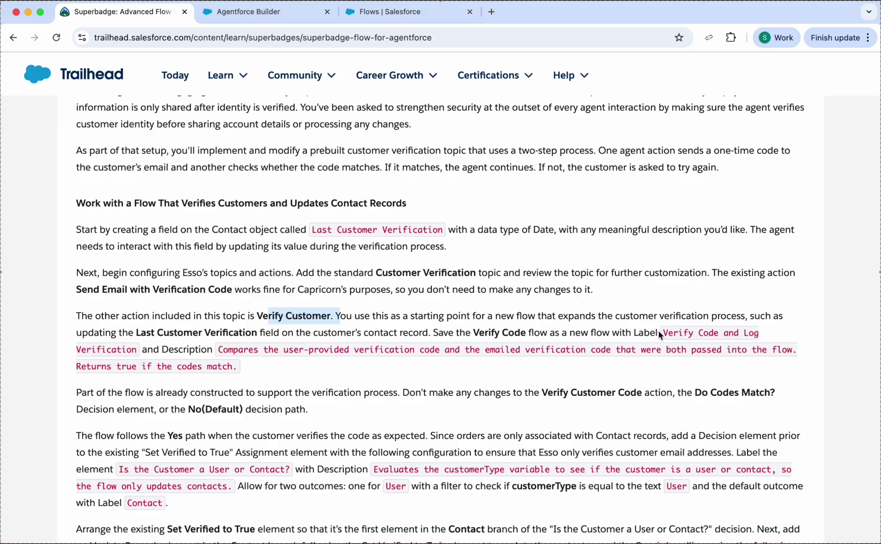
pyautogui.moveTo(660, 334); pyautogui.dragTo(136, 348)
pyautogui.press('super+c')
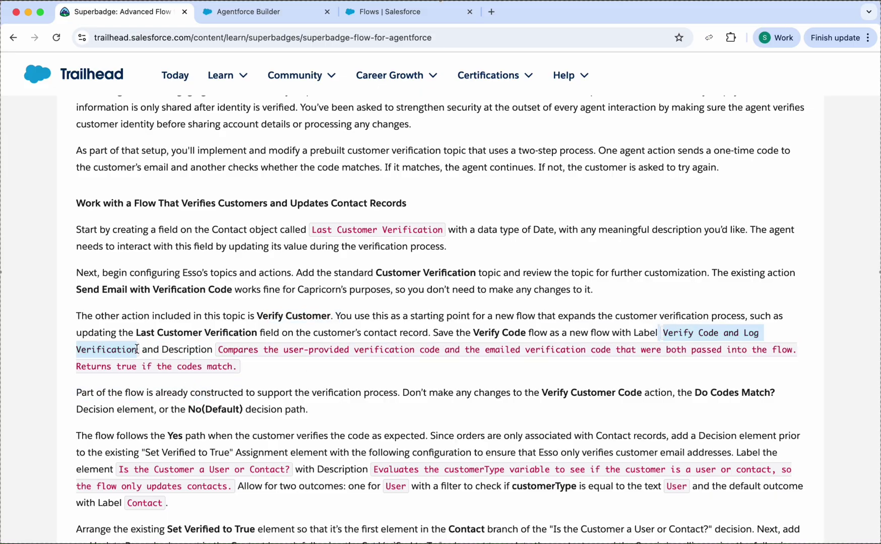
pyautogui.click(363, 12)
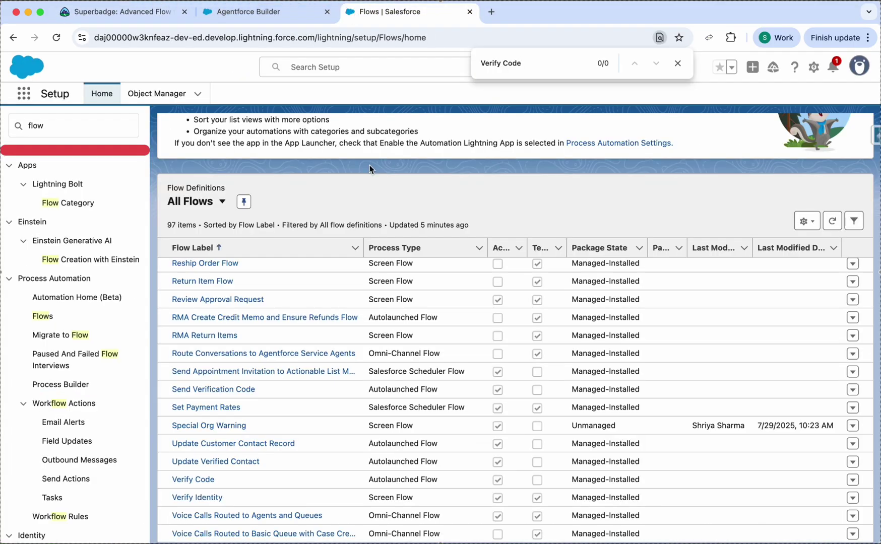
# Open the Verify Code flow and save it as a new flow labelled Verify Code and Log Verification
pyautogui.click(193, 479)
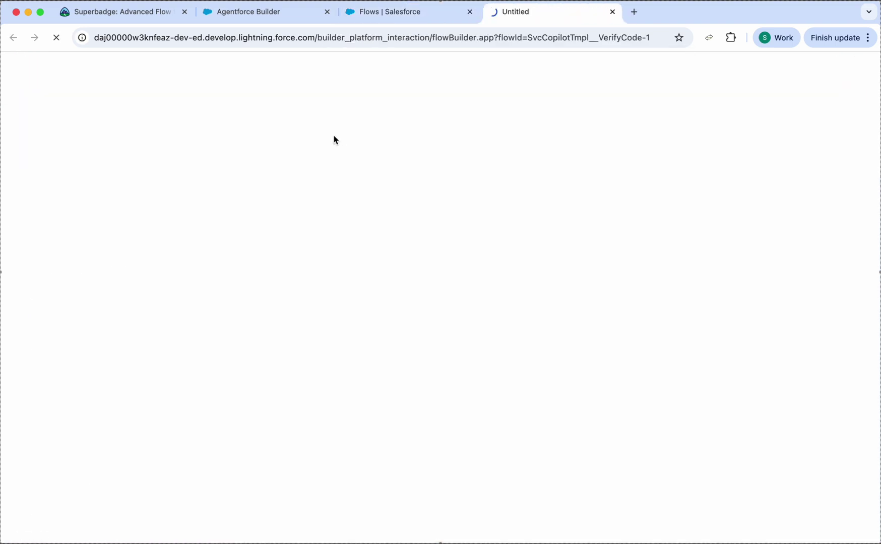
pyautogui.moveTo(527, 10); pyautogui.dragTo(232, 12)
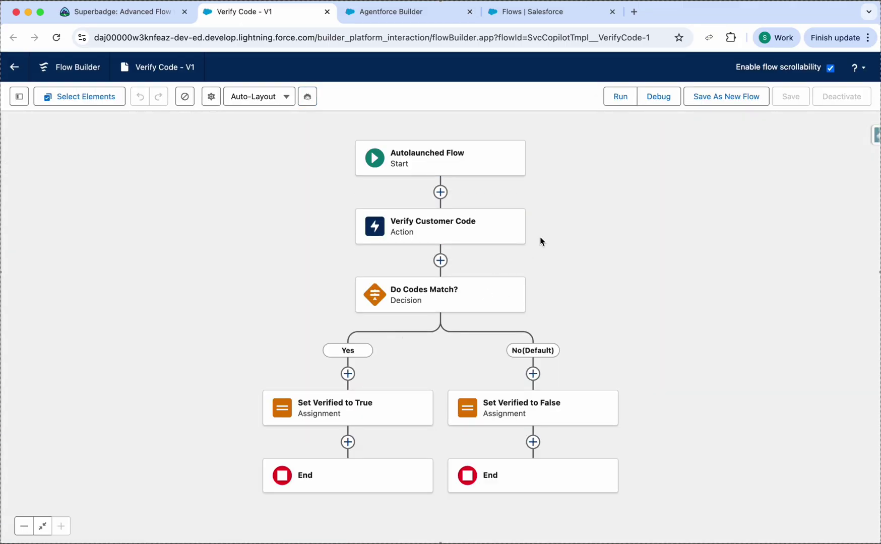
pyautogui.click(711, 97)
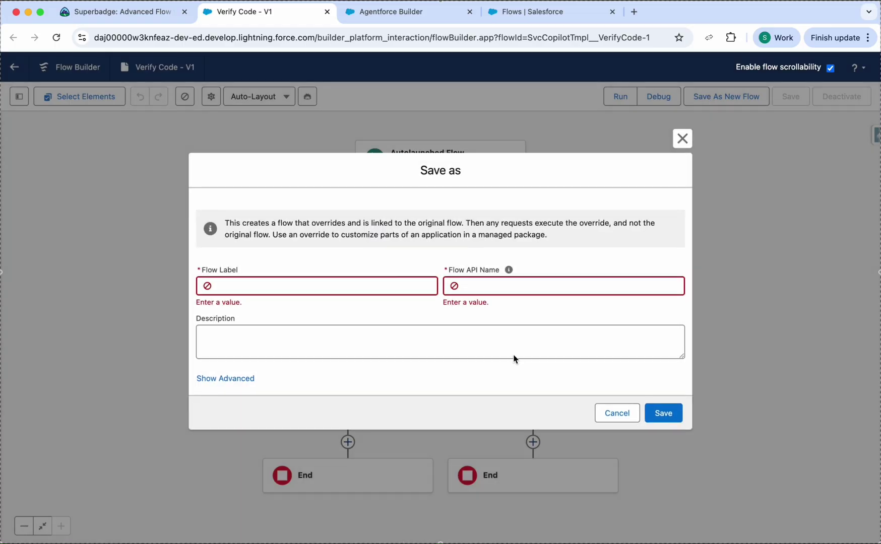
pyautogui.click(342, 289)
pyautogui.press('super+v')
pyautogui.click(463, 282)
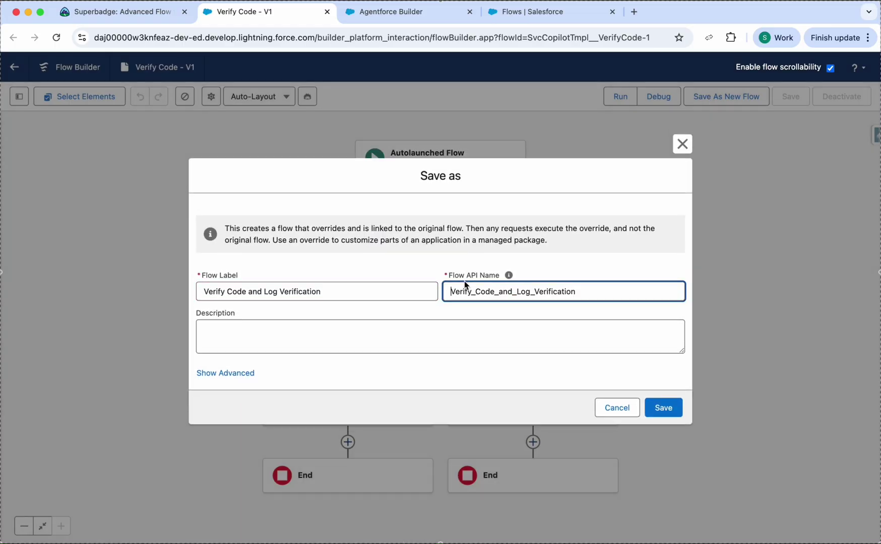
# Copy in the required description from the instructions and save the new flow
pyautogui.click(121, 13)
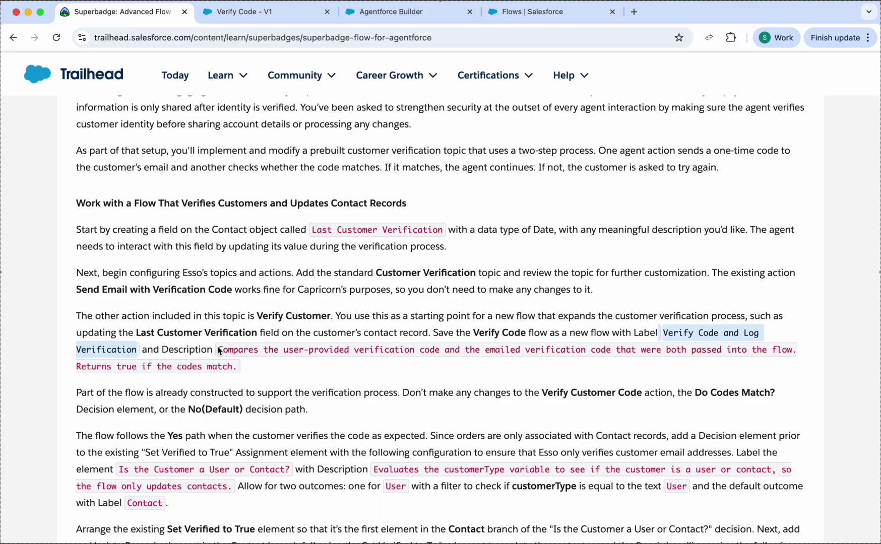
pyautogui.moveTo(218, 347); pyautogui.dragTo(234, 364)
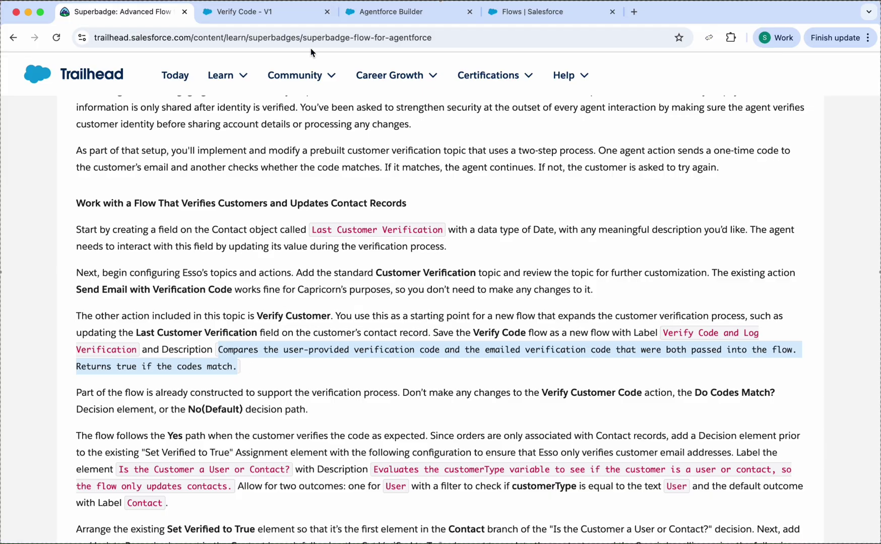
pyautogui.click(289, 18)
pyautogui.click(456, 348)
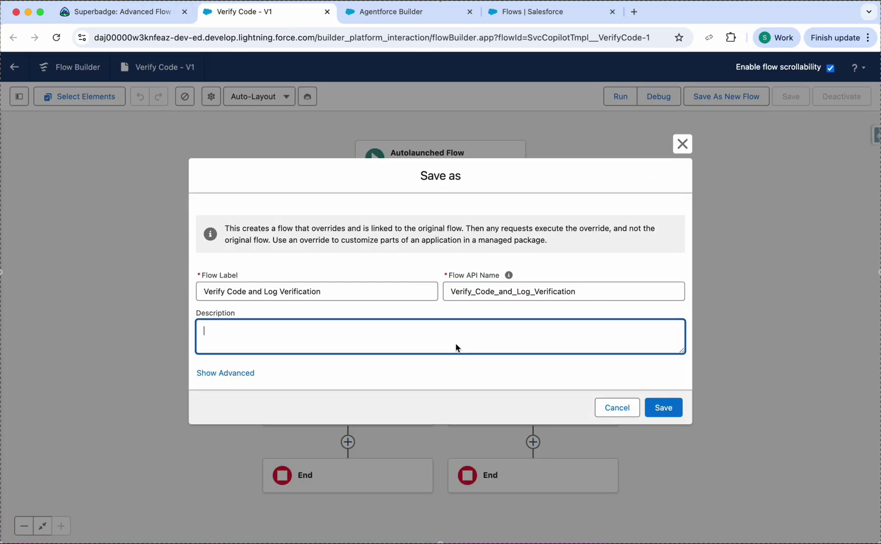
pyautogui.write('Compares the user-provided verification code and the emailed verification code that were both passed into the flow. Returns true if the codes match.')
pyautogui.click(663, 408)
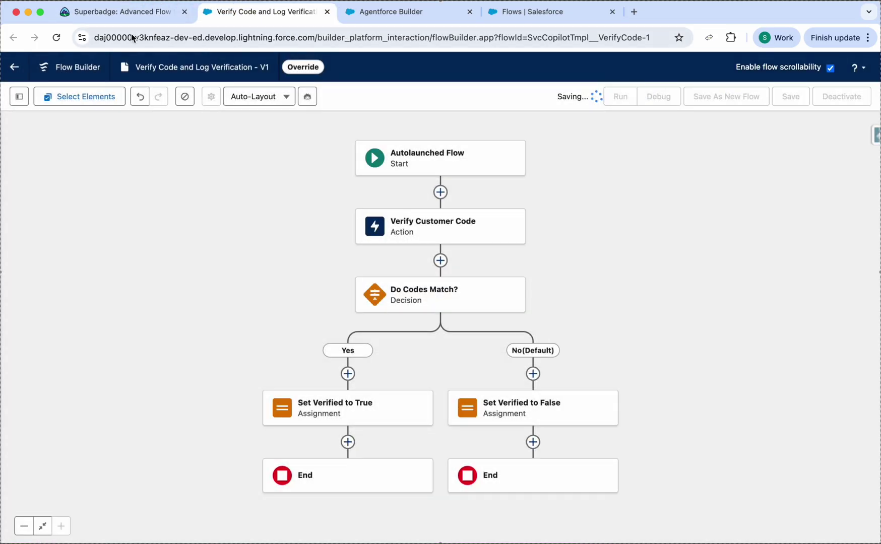
# Read the next instructions and start adding an element after Set Verified to True
pyautogui.click(107, 12)
pyautogui.scroll(-3, 301, 390)
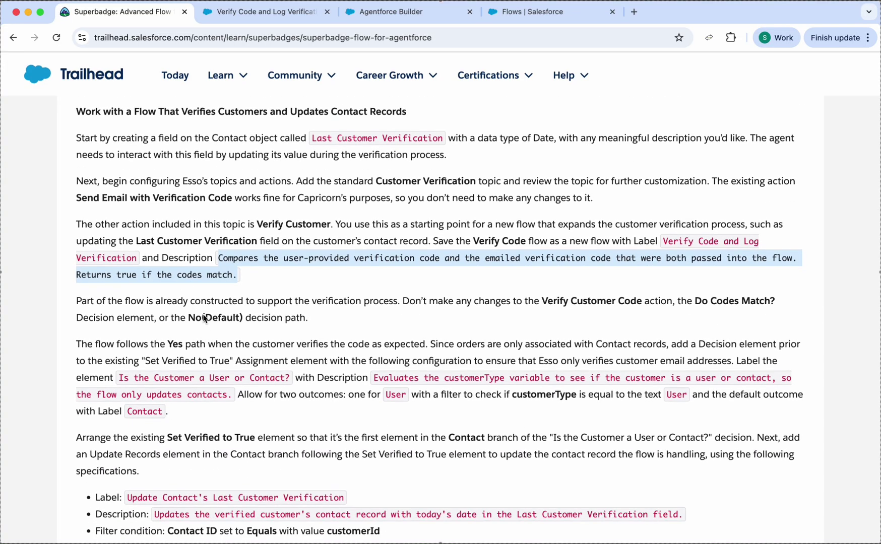
pyautogui.scroll(-1, 204, 319)
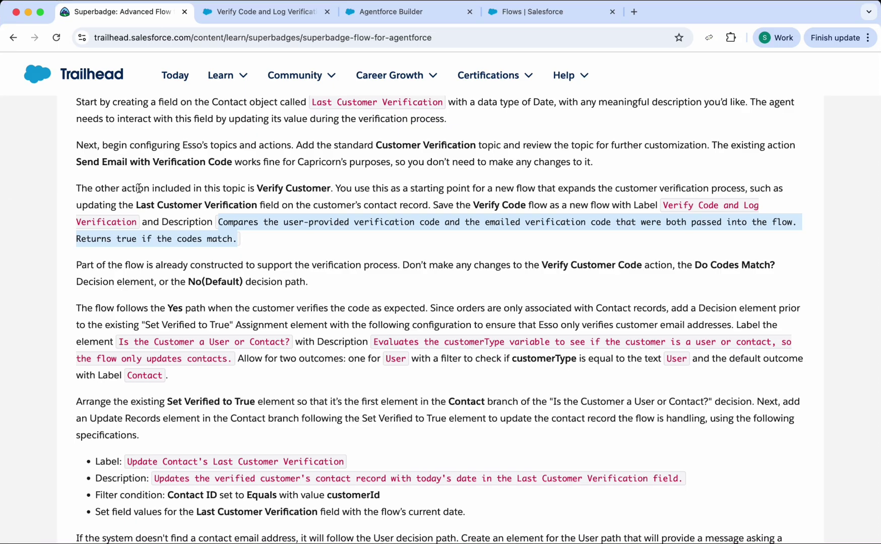
pyautogui.click(284, 359)
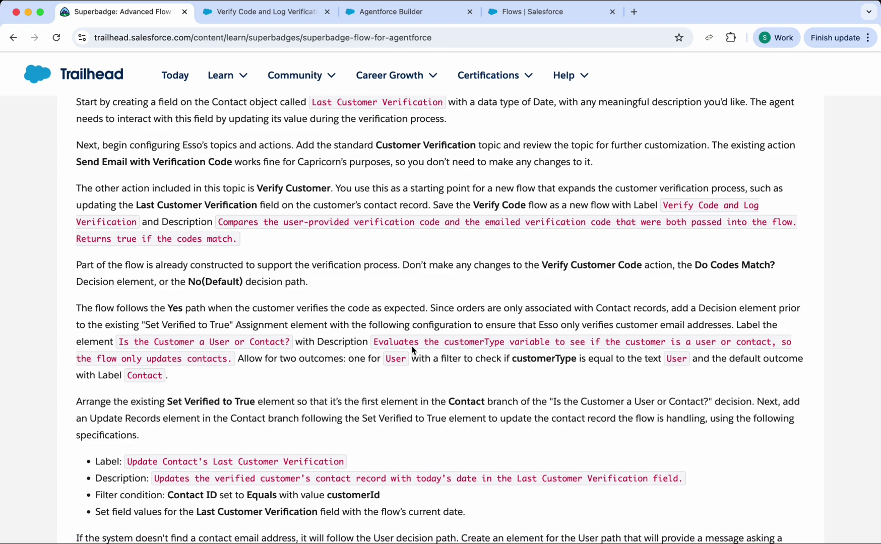
pyautogui.click(278, 15)
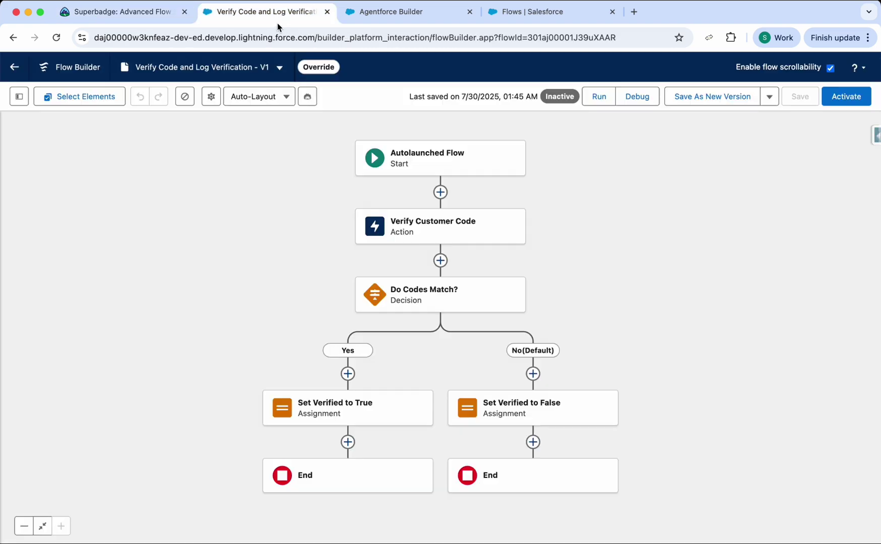
pyautogui.scroll(-3, 315, 446)
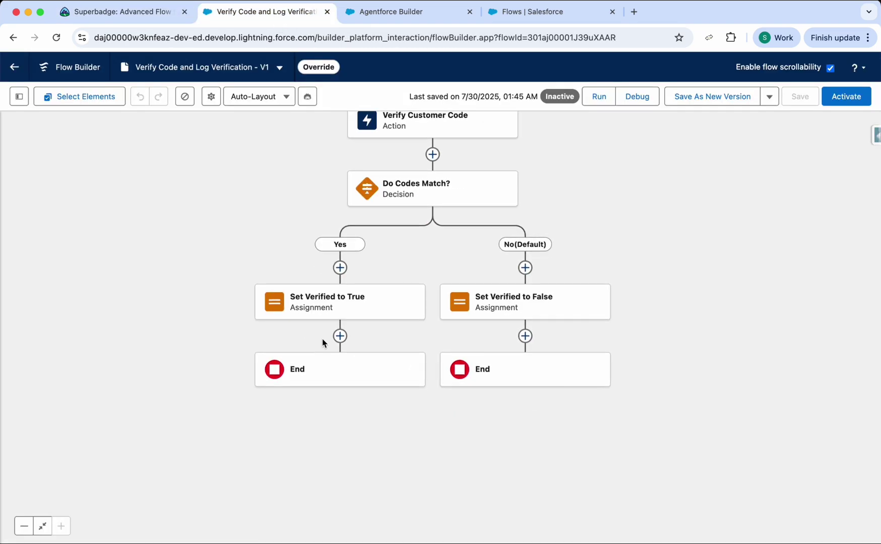
pyautogui.click(339, 336)
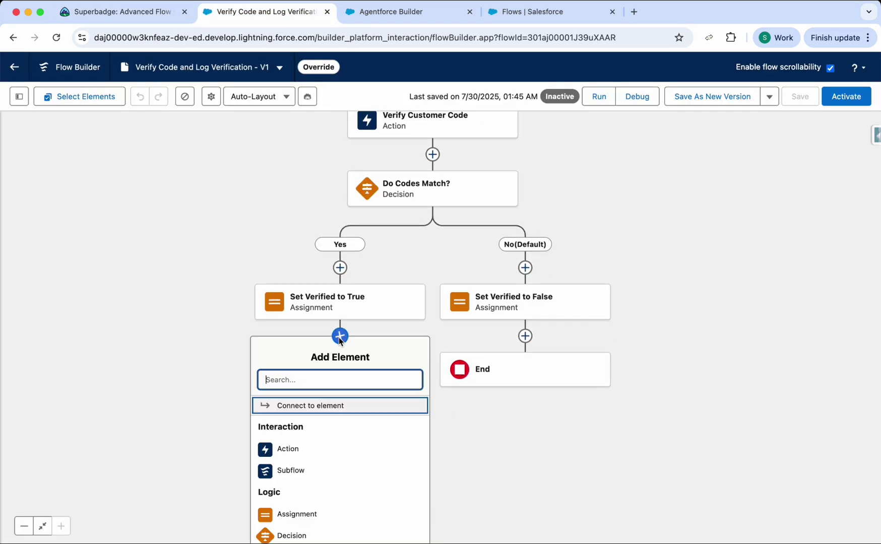
# Insert a Decision labelled 'Is the Customer a User or Contact?' with its API name
pyautogui.click(317, 534)
pyautogui.click(143, 18)
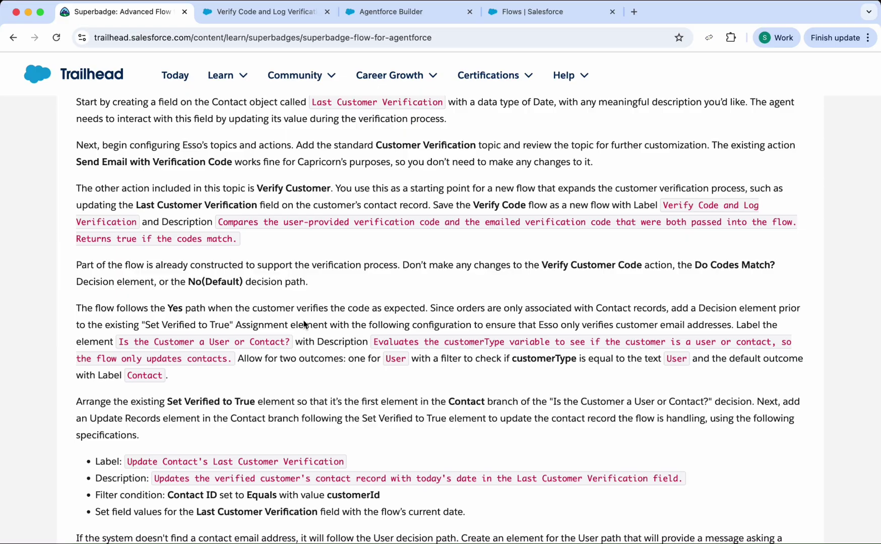
pyautogui.moveTo(119, 342); pyautogui.dragTo(260, 342)
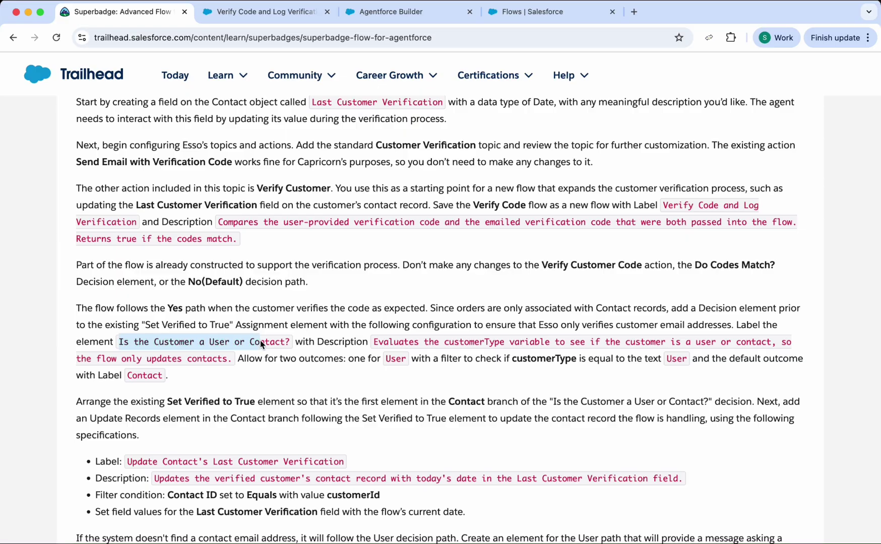
pyautogui.click(247, 12)
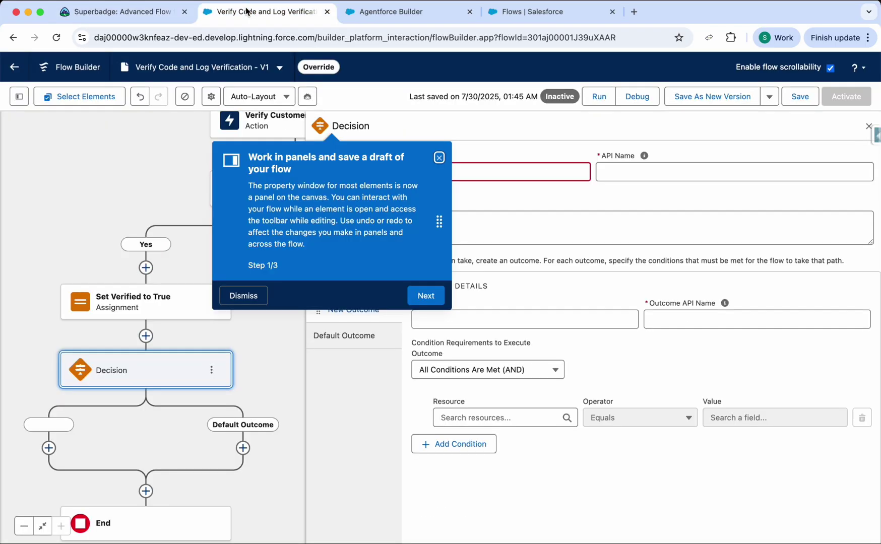
pyautogui.click(467, 177)
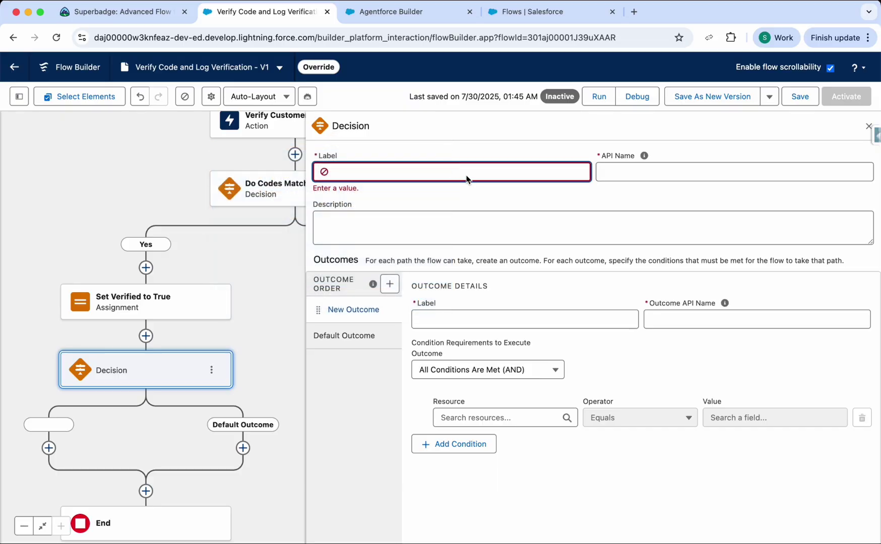
pyautogui.write('Is the Customer a User or Contact?')
pyautogui.click(633, 170)
# Give the decision the description copied from the superbadge instructions
pyautogui.click(155, 14)
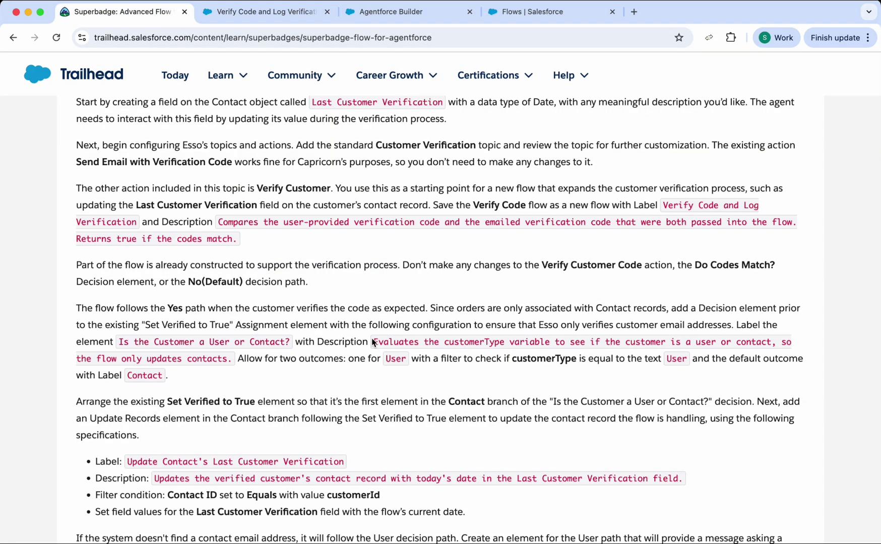
pyautogui.moveTo(371, 338); pyautogui.dragTo(233, 358)
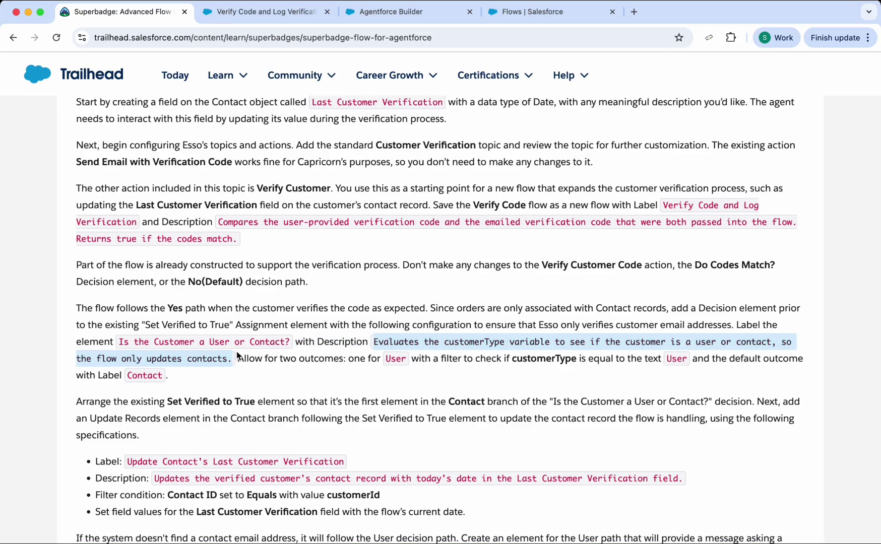
pyautogui.press('super+c')
pyautogui.click(262, 11)
pyautogui.click(374, 223)
pyautogui.press('super+v')
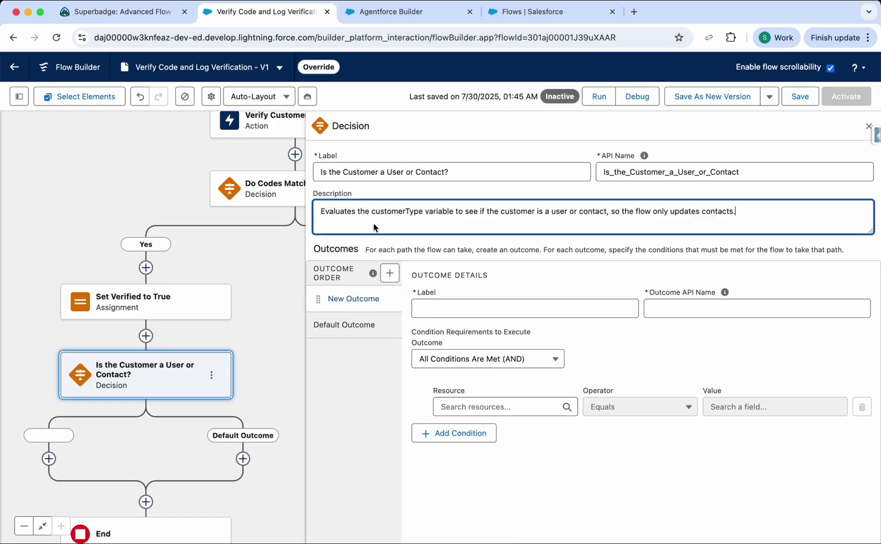
pyautogui.click(121, 11)
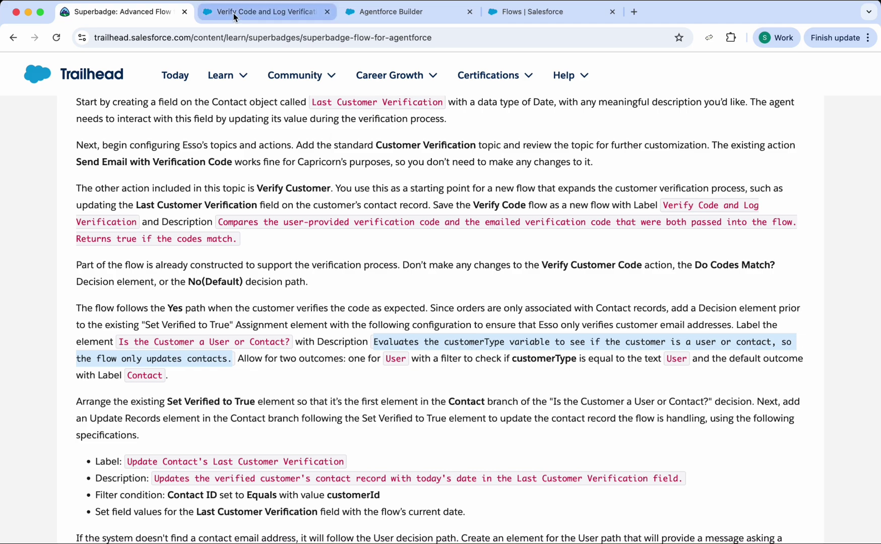
pyautogui.click(262, 11)
# Set up the User outcome and choose its condition resource
pyautogui.click(426, 310)
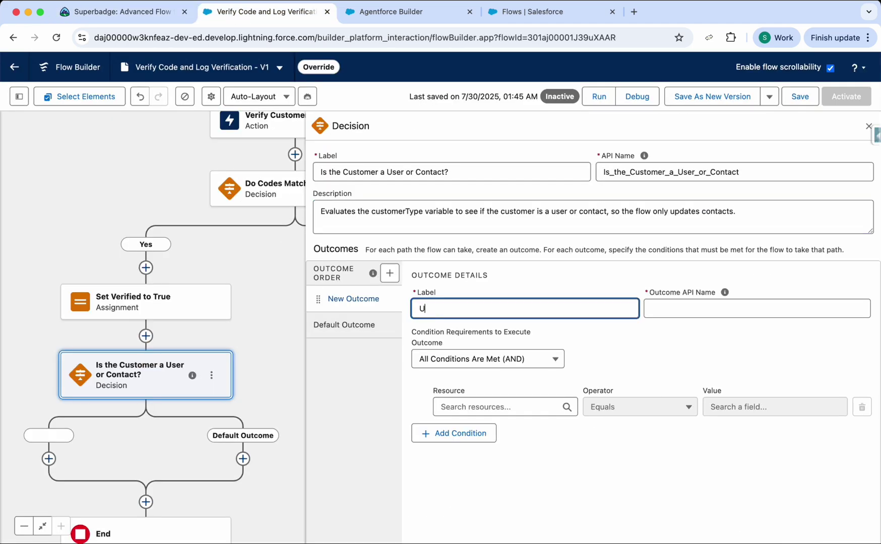
pyautogui.click(695, 309)
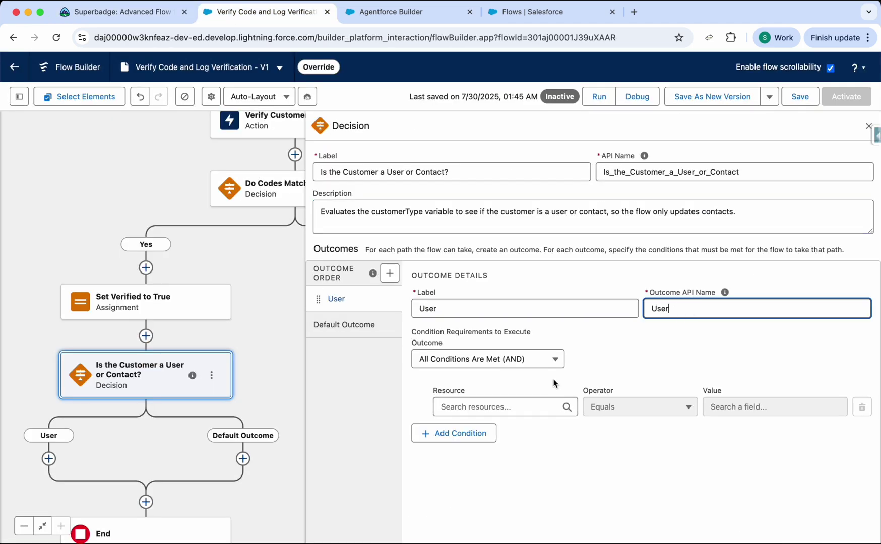
pyautogui.click(535, 407)
pyautogui.write('user')
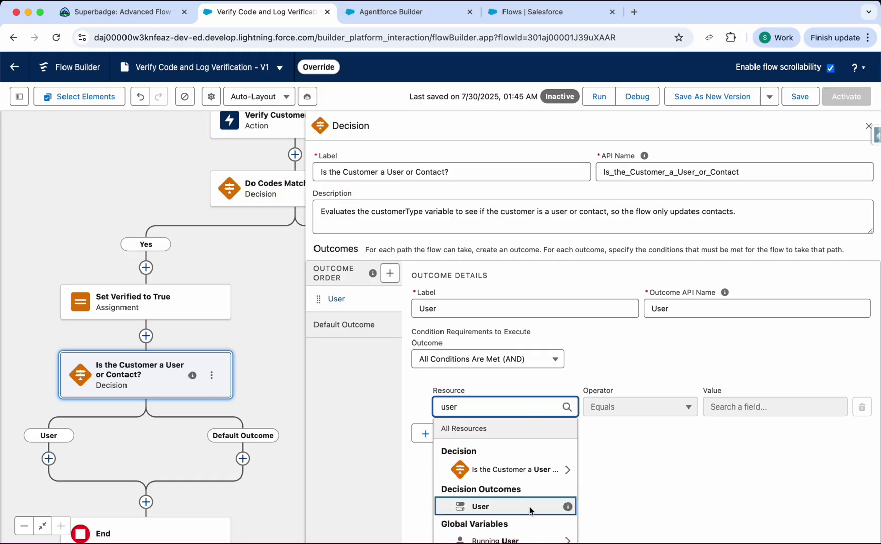
pyautogui.click(530, 506)
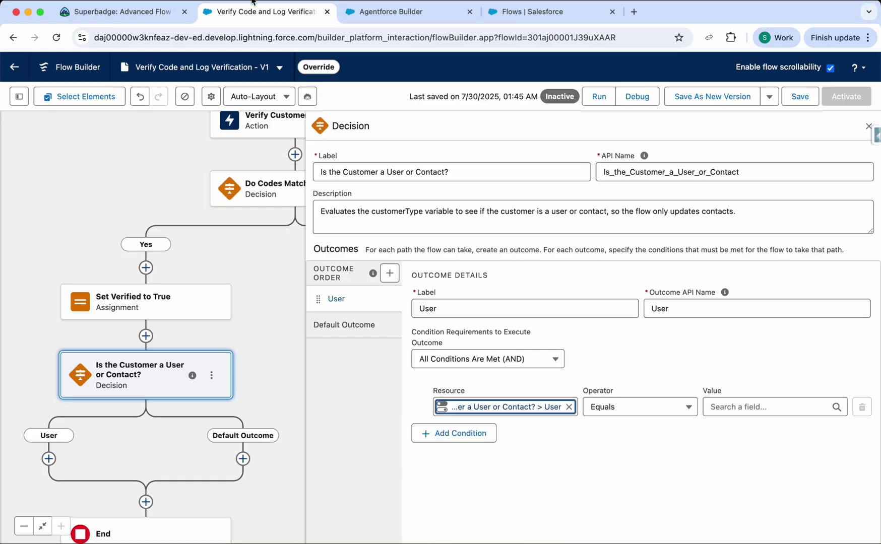
# Close the decision settings and scroll the instructions to the Contact branch specifications
pyautogui.click(123, 11)
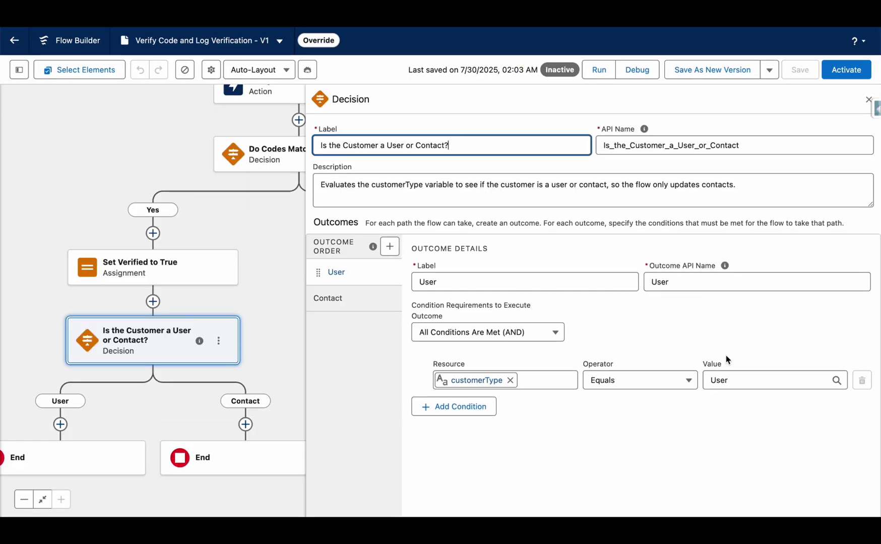
pyautogui.click(868, 99)
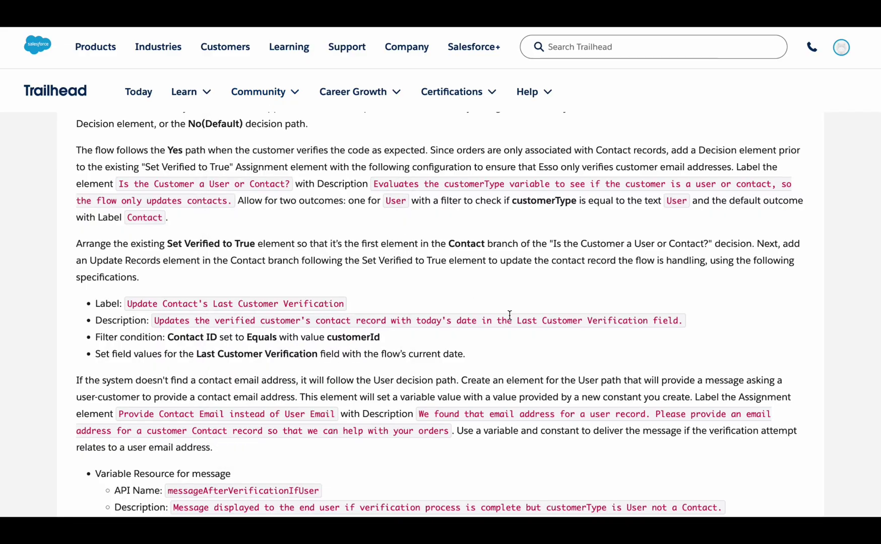
pyautogui.scroll(1, 501, 243)
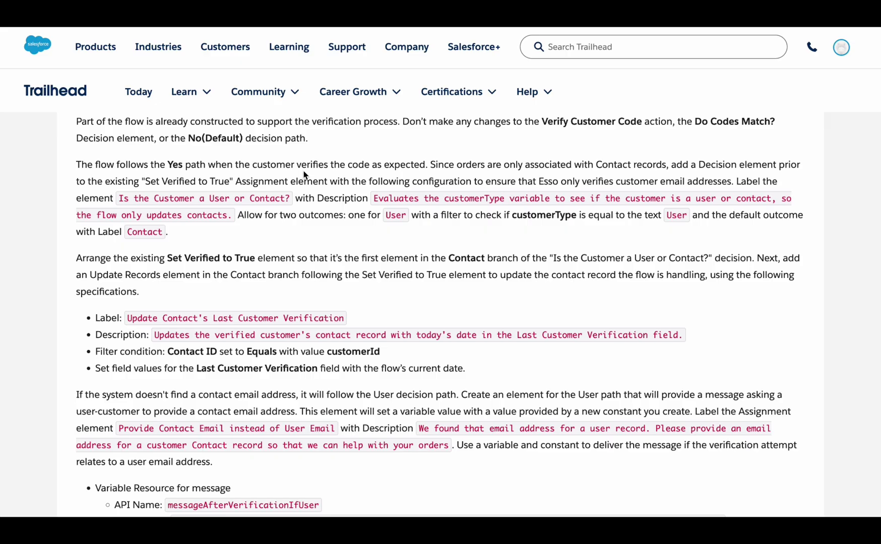
pyautogui.scroll(-1, 328, 202)
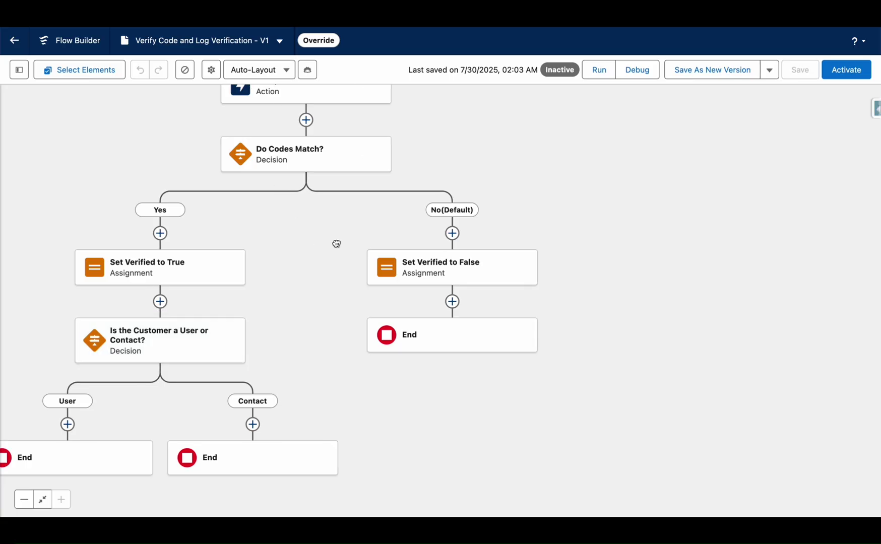
# Cut Set Verified to True from the Yes path and paste it first in the Contact branch
pyautogui.moveTo(336, 244); pyautogui.dragTo(414, 235)
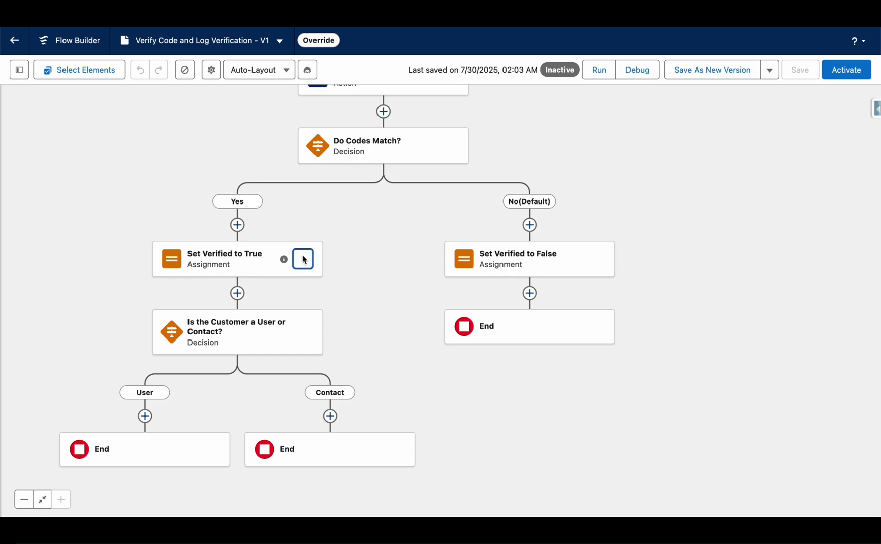
pyautogui.click(303, 258)
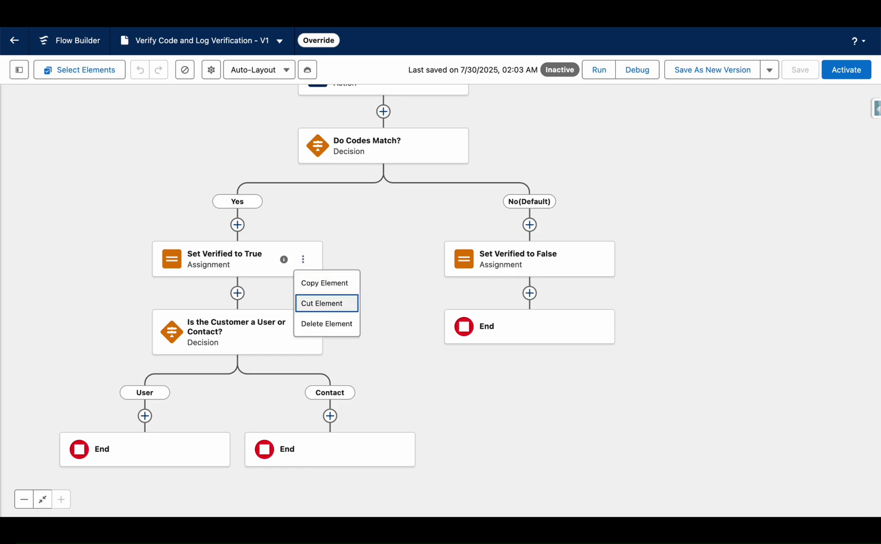
pyautogui.click(325, 304)
pyautogui.scroll(-2, 352, 330)
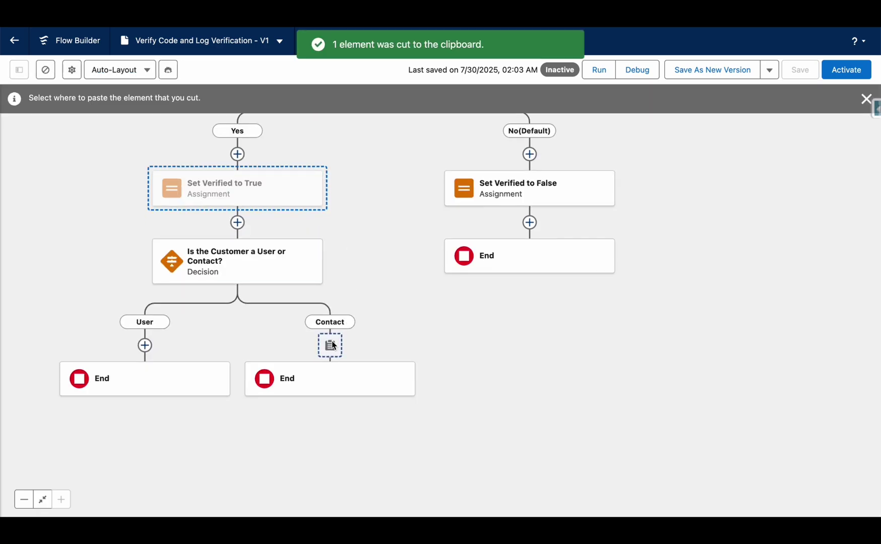
pyautogui.click(330, 345)
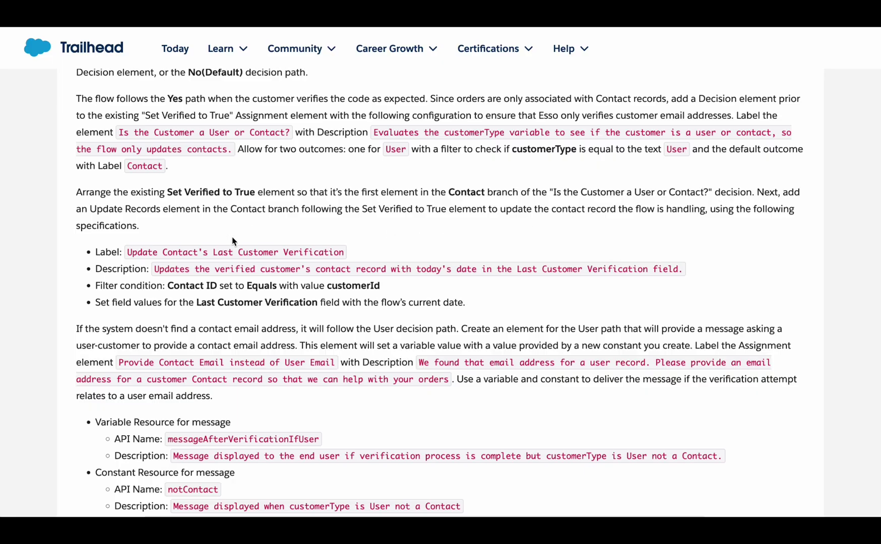
pyautogui.moveTo(128, 253); pyautogui.dragTo(351, 254)
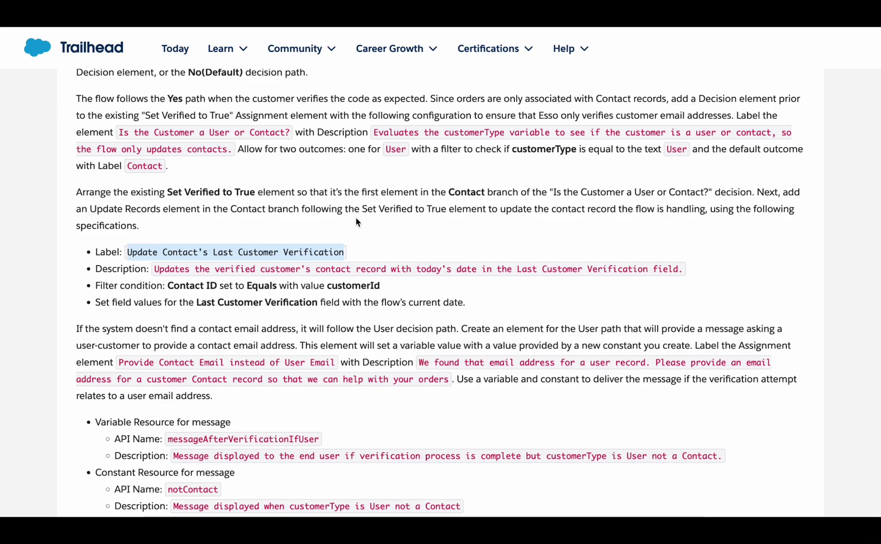
# Add an Update Records element below Set Verified to True with the copied label
pyautogui.hotkey('ctrl', 'Tab')
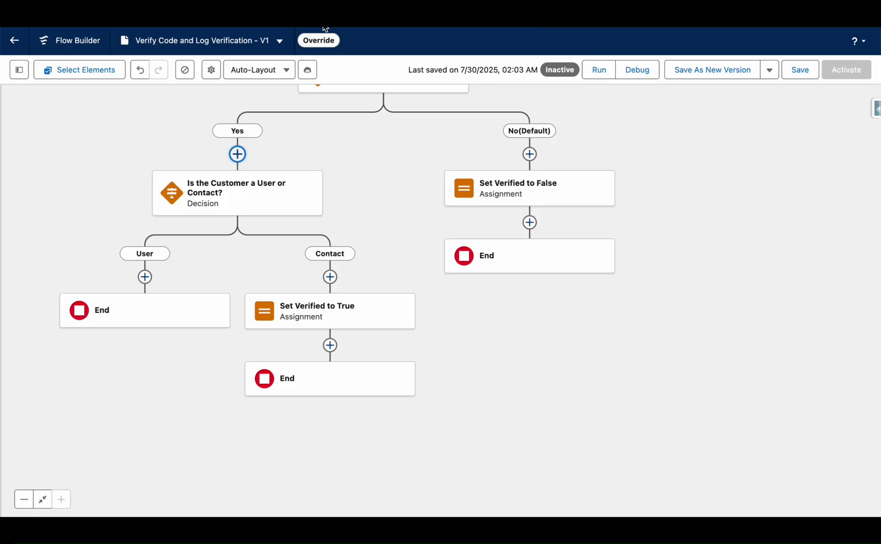
pyautogui.click(330, 345)
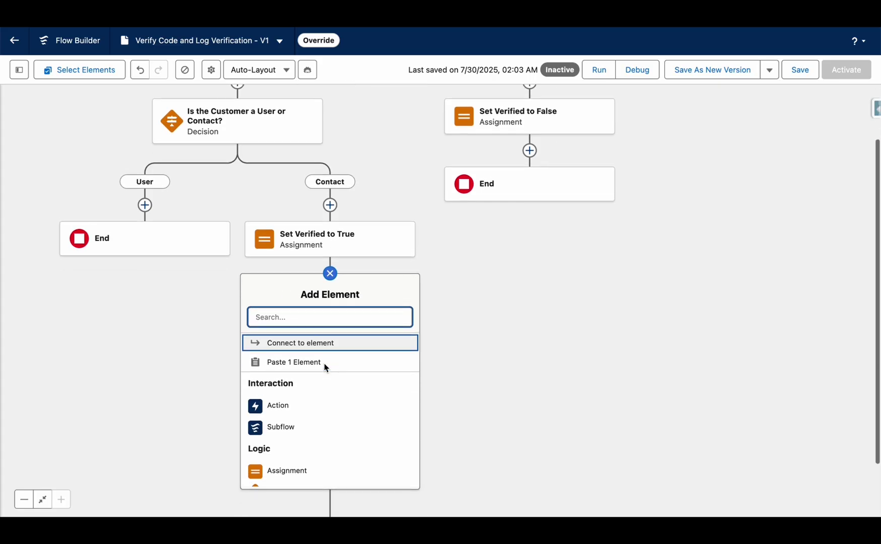
pyautogui.write('update')
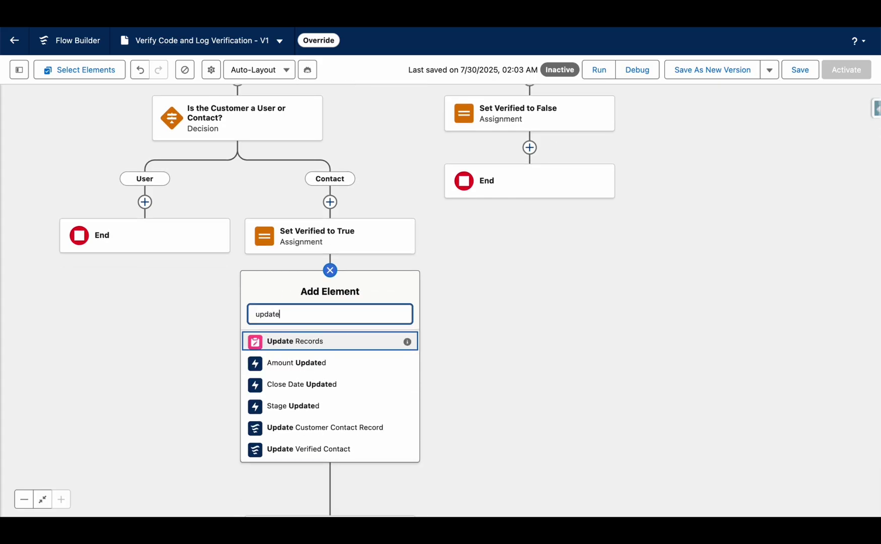
pyautogui.click(318, 341)
pyautogui.hotkey('ctrl', 'v')
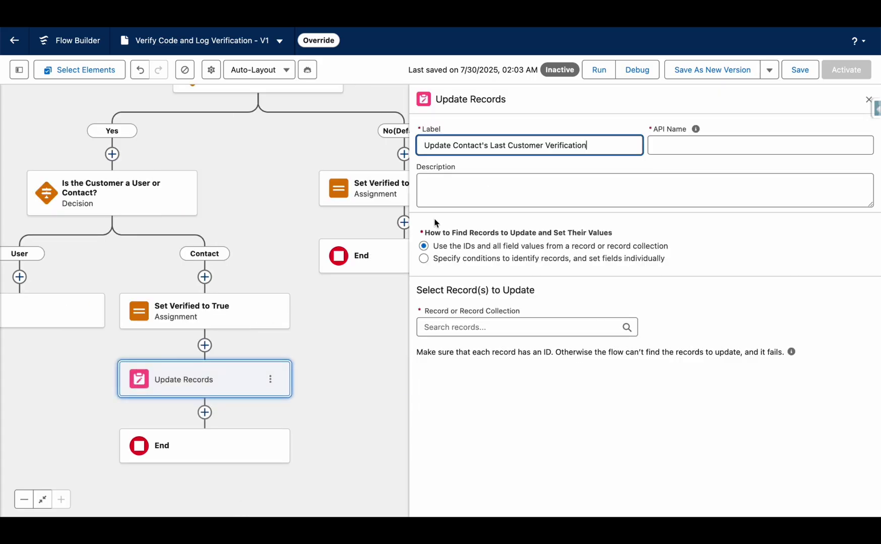
pyautogui.press('Tab')
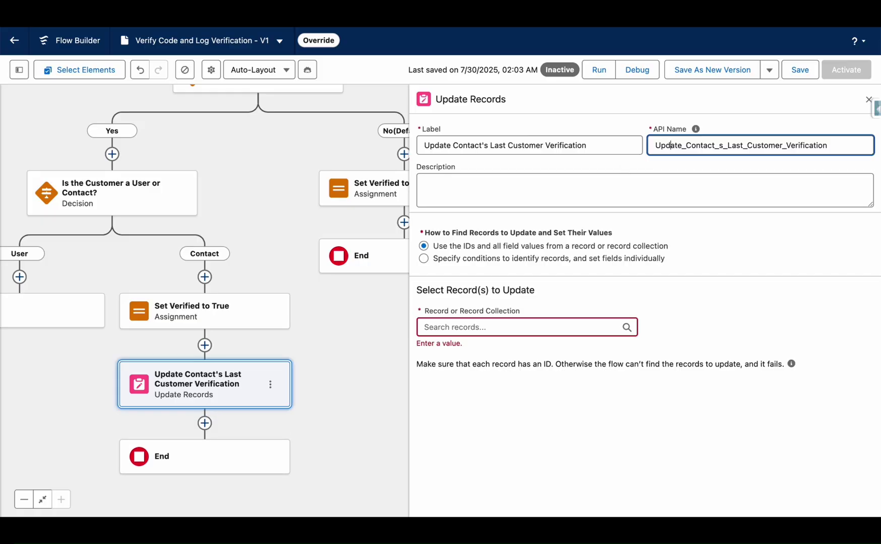
# Give it the instructed description and choose to find records by conditions
pyautogui.hotkey('alt', 'Tab')
pyautogui.scroll(-2, 283, 225)
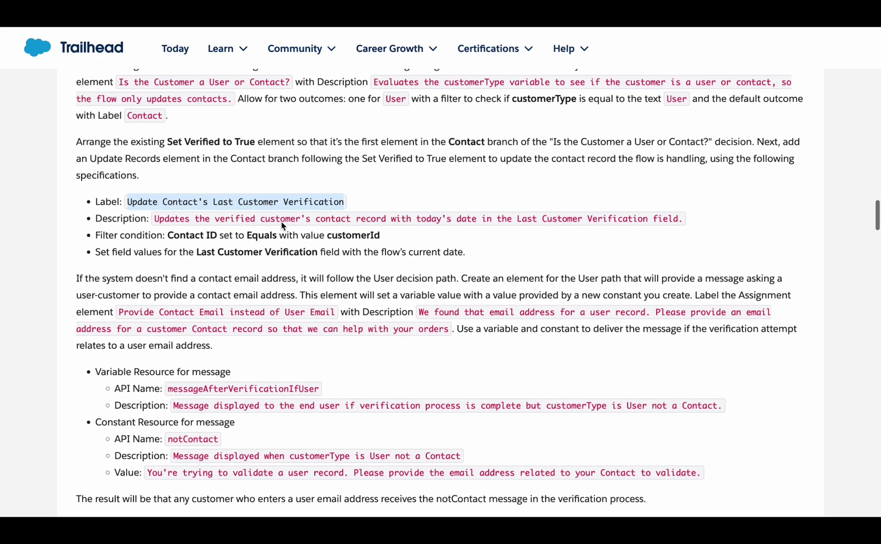
pyautogui.moveTo(154, 218); pyautogui.dragTo(682, 222)
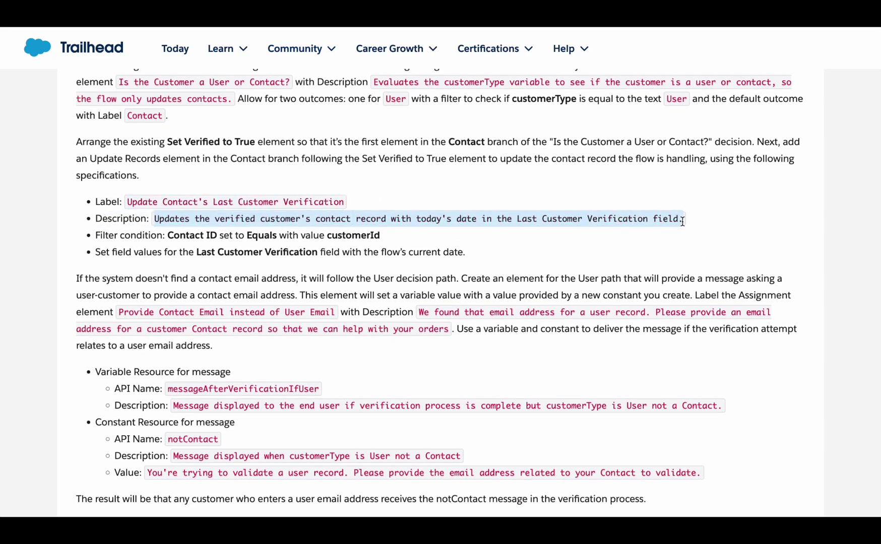
pyautogui.hotkey('alt', 'Tab')
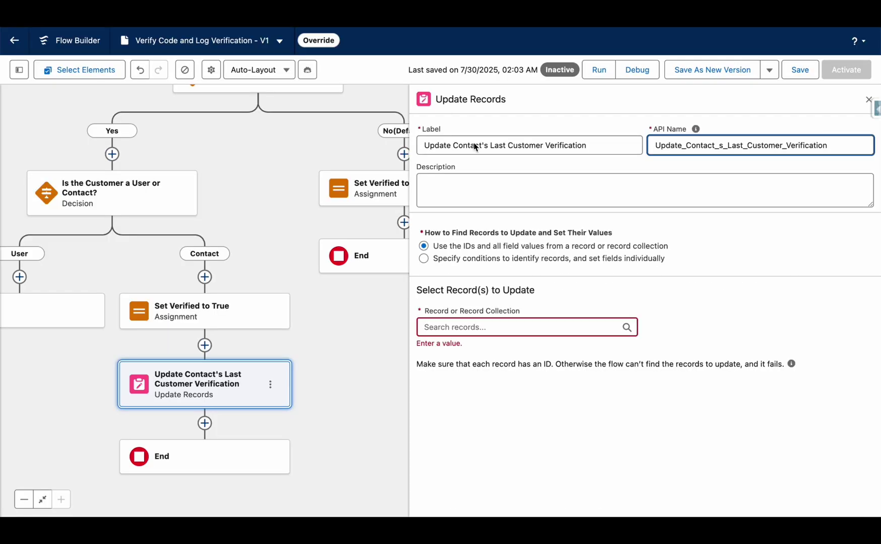
pyautogui.click(496, 188)
pyautogui.hotkey('ctrl', 'v')
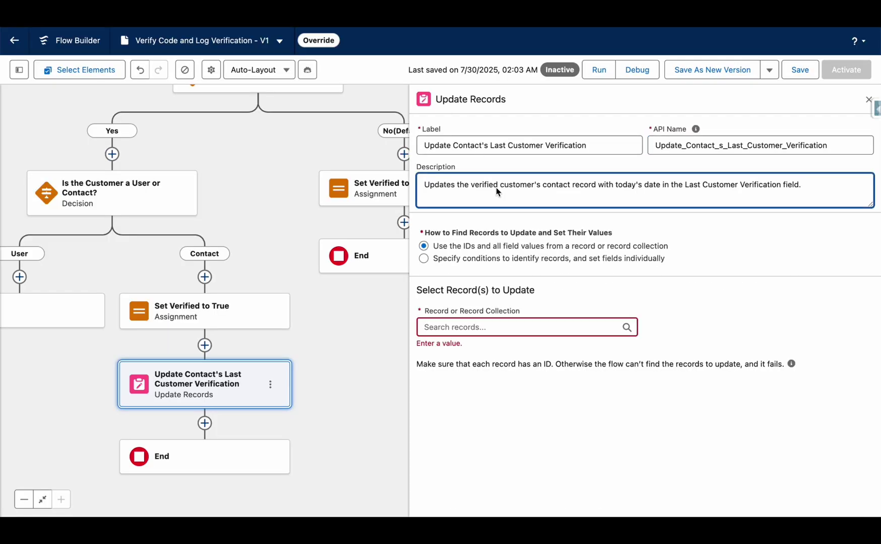
pyautogui.click(423, 258)
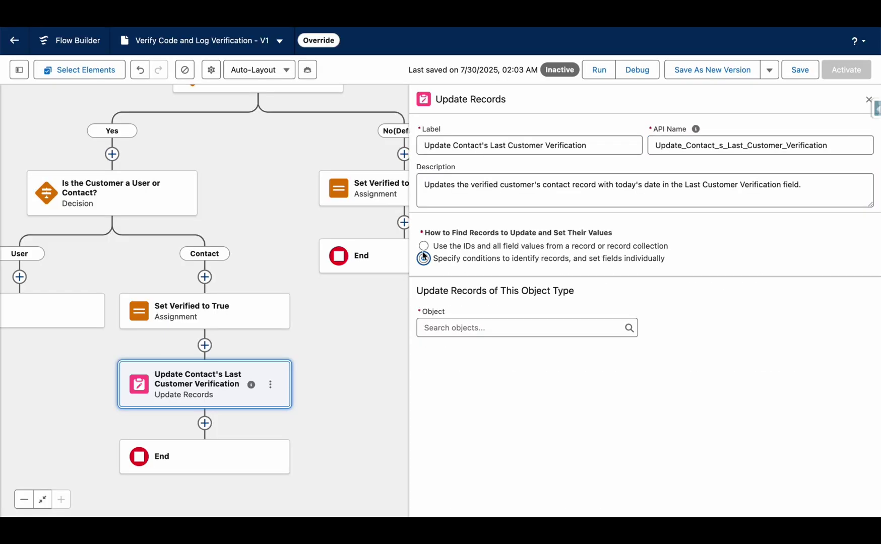
pyautogui.click(424, 247)
# Set the Contact's Last Customer Verification field to the flow's CurrentDate
pyautogui.hotkey('ctrl', 'Tab')
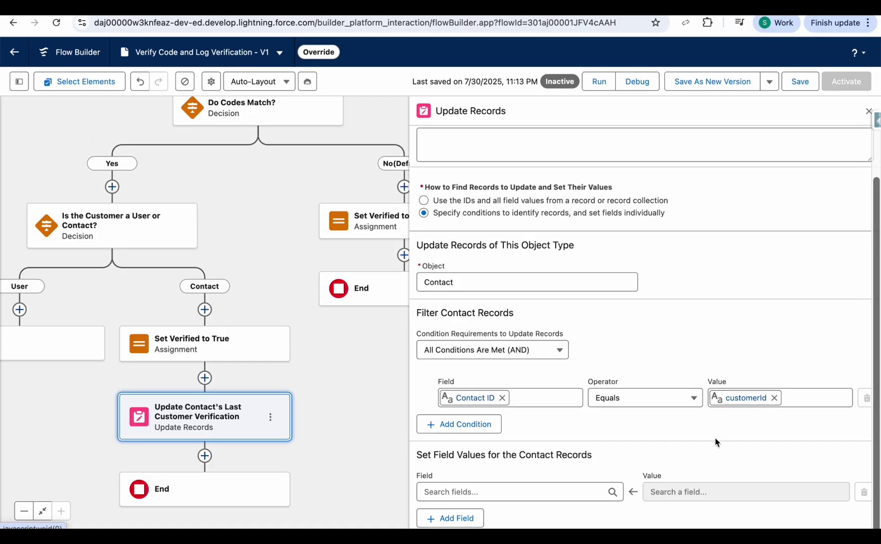
pyautogui.click(531, 492)
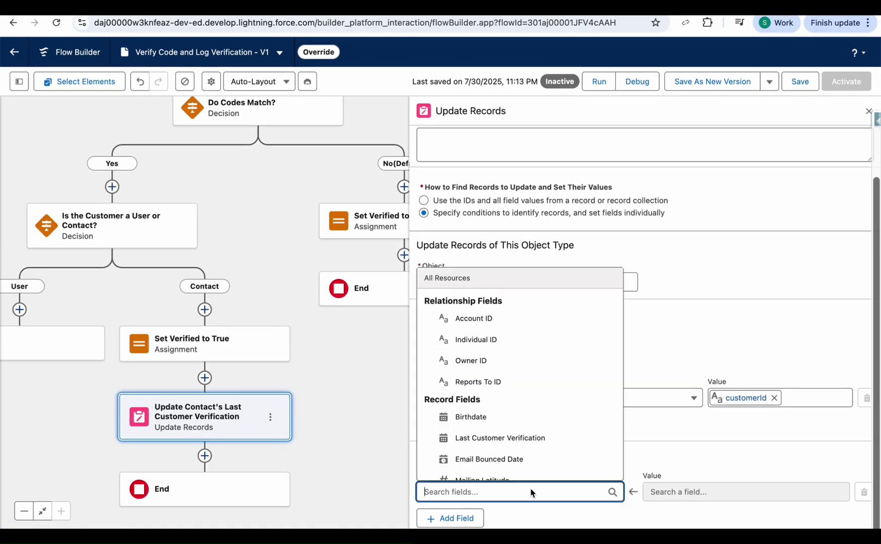
pyautogui.click(527, 438)
pyautogui.click(675, 492)
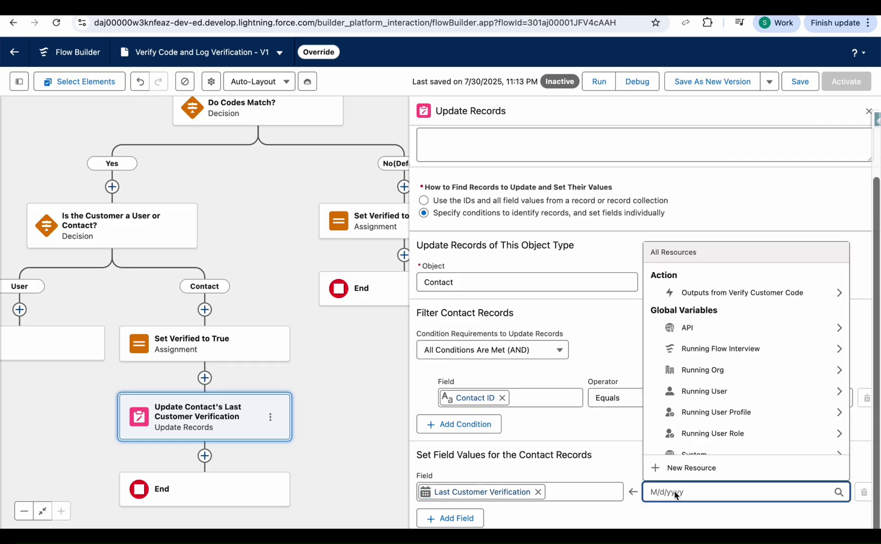
pyautogui.click(683, 348)
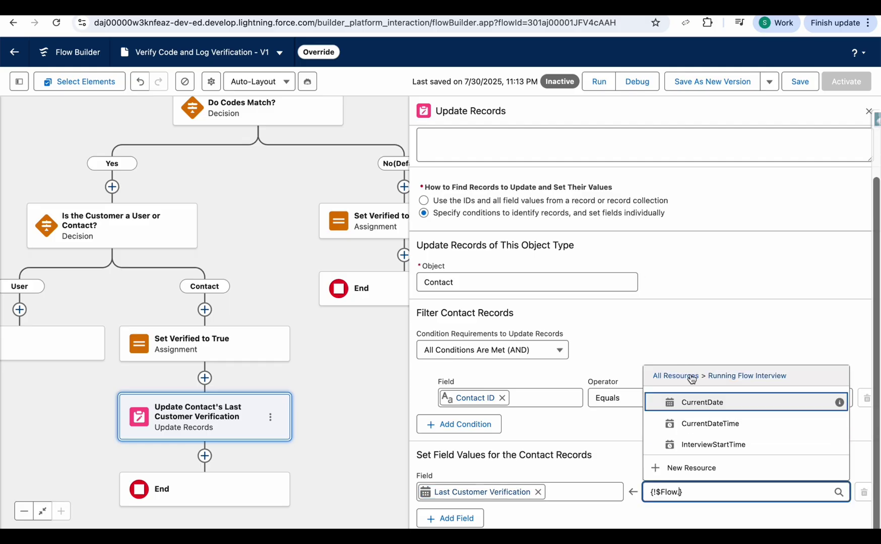
pyautogui.click(697, 401)
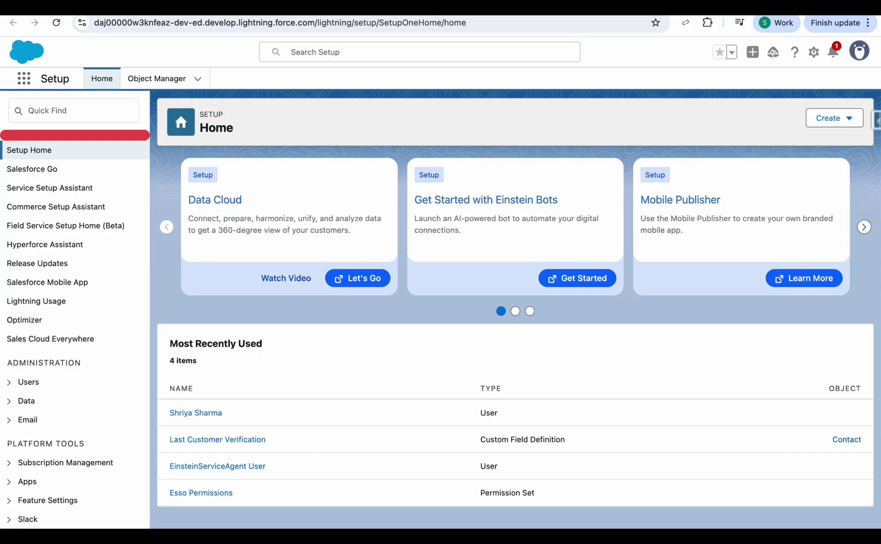
# Show all six of the user's permission set assignments
pyautogui.moveTo(266, 189)
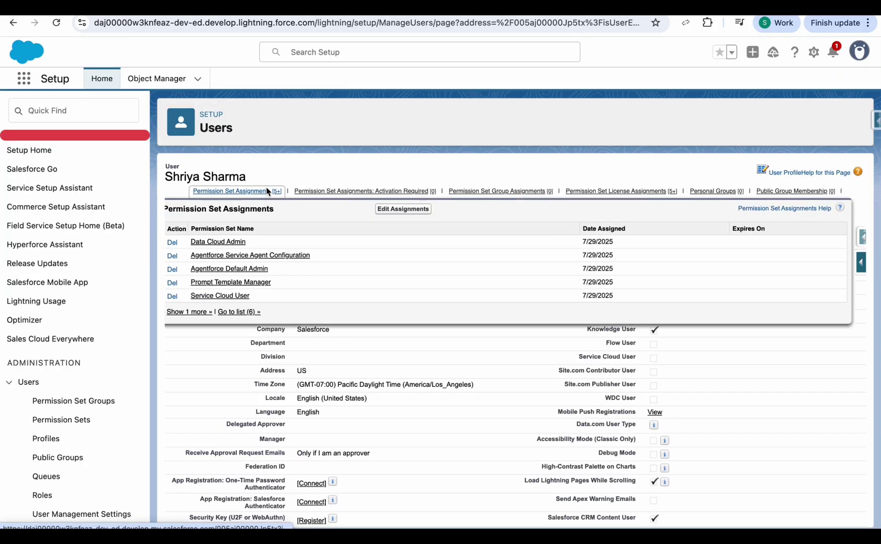
pyautogui.click(195, 311)
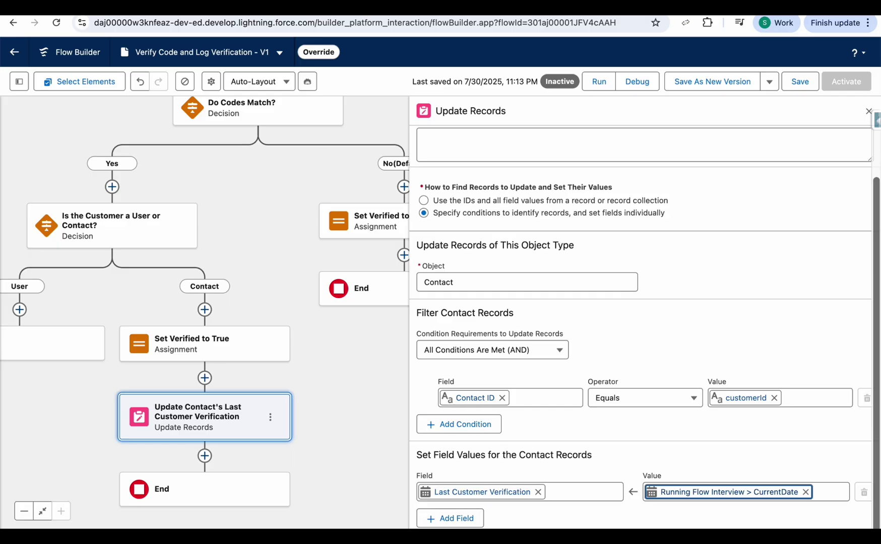
# Switch to the Trailhead instructions for the User path's Provide Contact Email assignment
pyautogui.hotkey('ctrl', 'Tab')
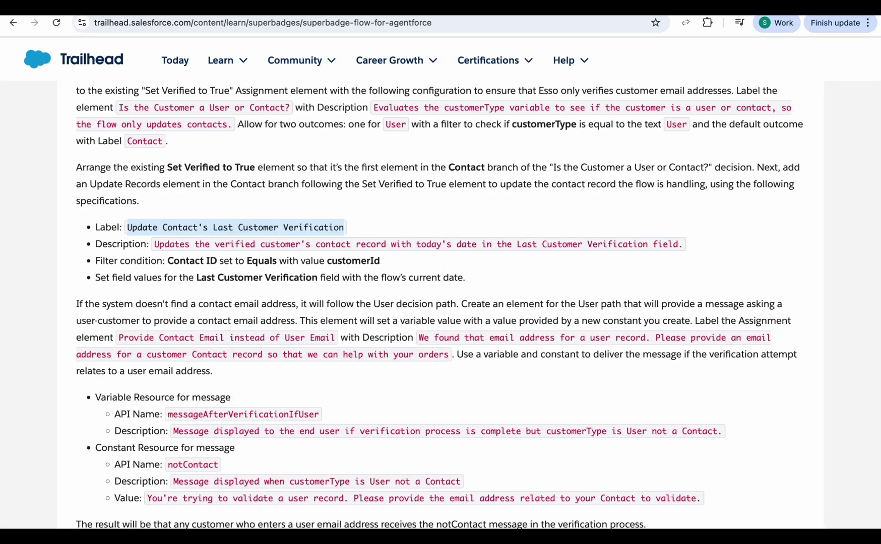
pyautogui.hotkey('ctrl', 'shift', 'Tab')
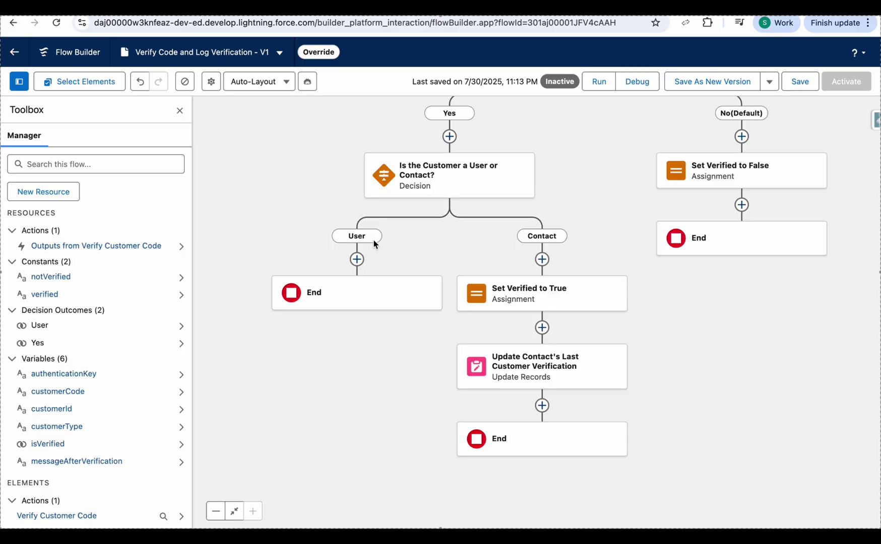
pyautogui.hotkey('ctrl', 'Tab')
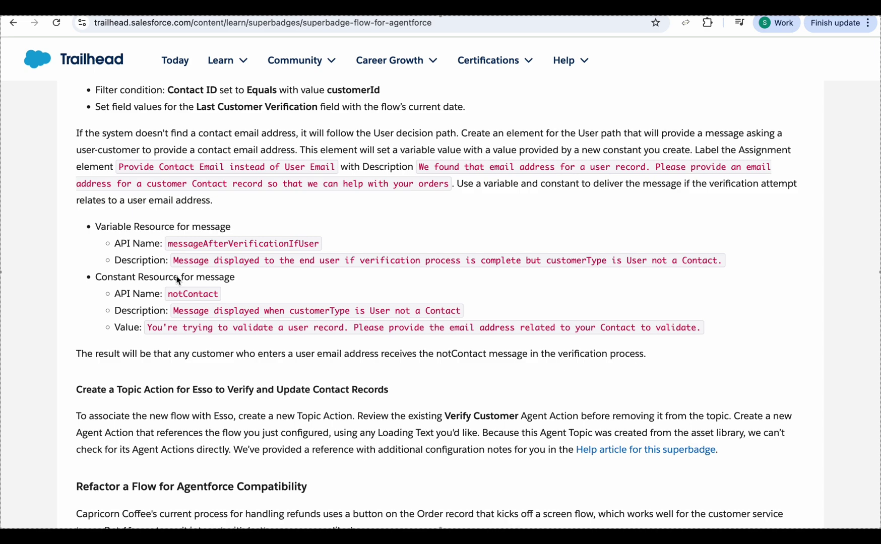
# Start a new constant resource and name it notContact
pyautogui.moveTo(163, 293); pyautogui.dragTo(221, 296)
pyautogui.hotkey('ctrl', 'c')
pyautogui.click(363, 8)
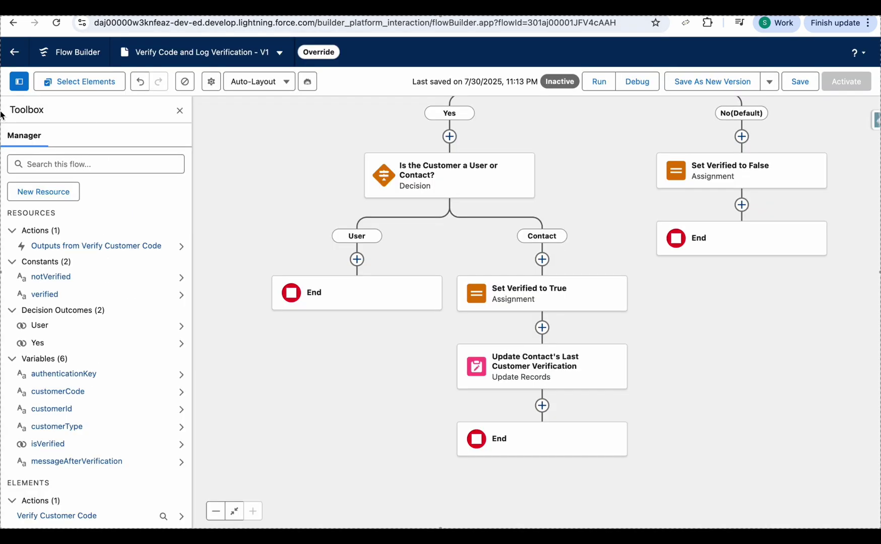
pyautogui.click(29, 200)
pyautogui.click(220, 236)
pyautogui.click(239, 289)
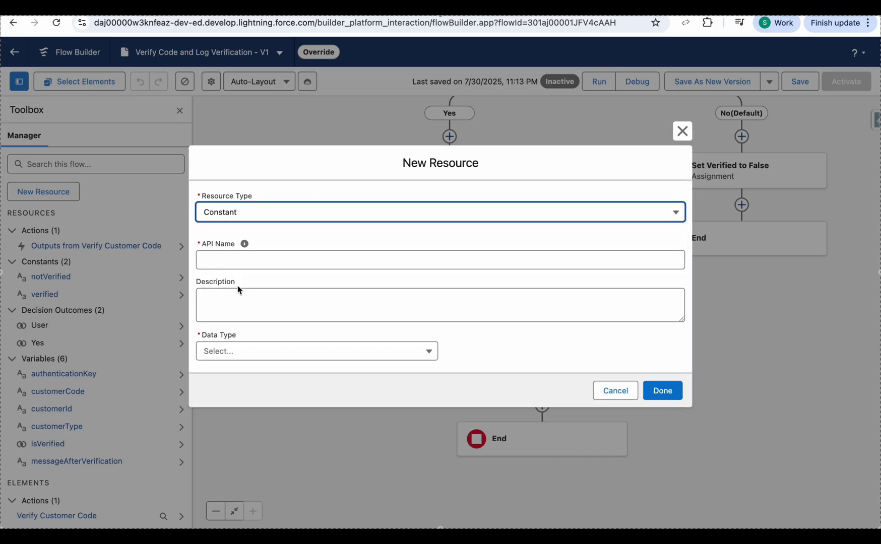
pyautogui.click(238, 266)
pyautogui.hotkey('ctrl', 'v')
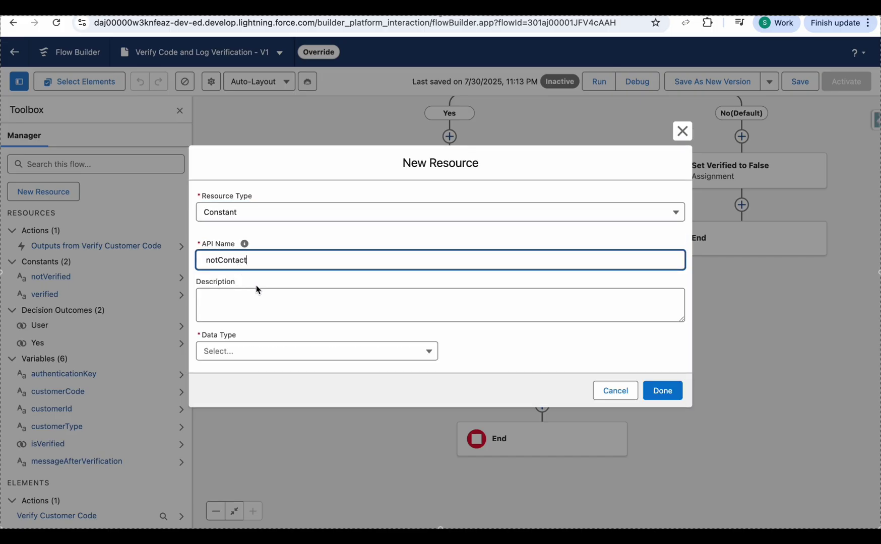
# Give the constant the instructed description for when customerType is User, with data type Text
pyautogui.hotkey('ctrl', 'Tab')
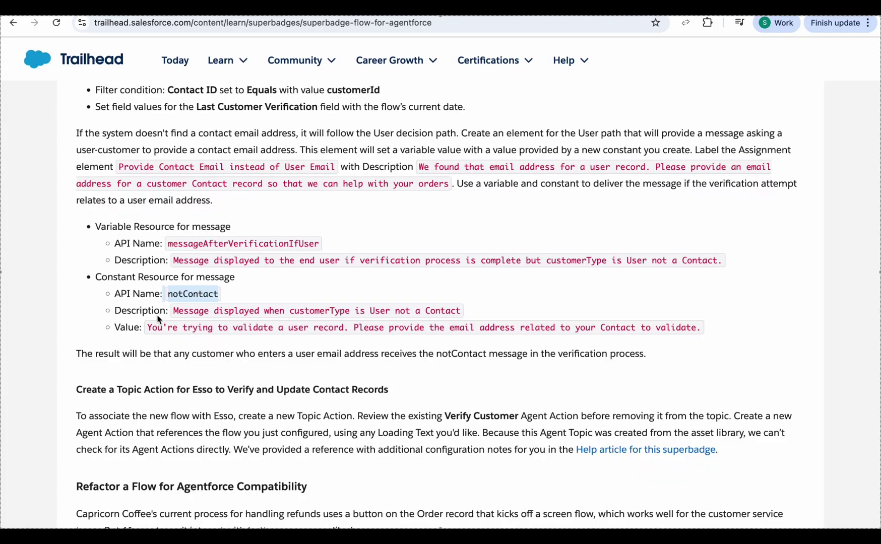
pyautogui.moveTo(170, 310); pyautogui.dragTo(466, 317)
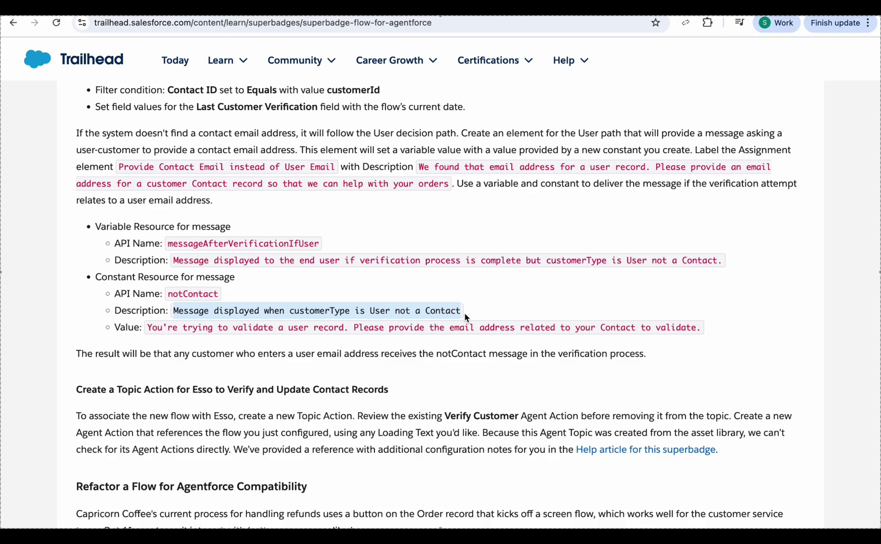
pyautogui.hotkey('ctrl', 'c')
pyautogui.hotkey('ctrl', 'Tab')
pyautogui.click(272, 309)
pyautogui.hotkey('ctrl', 'v')
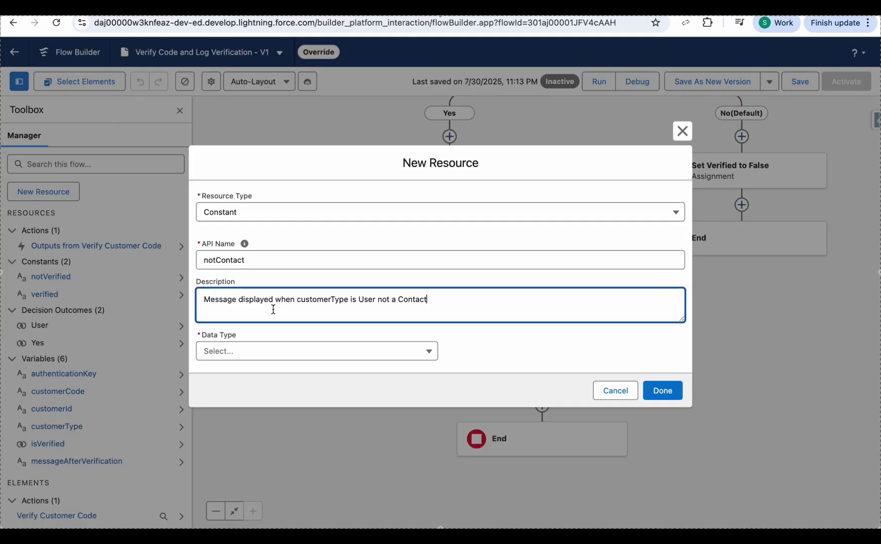
pyautogui.click(268, 352)
pyautogui.click(224, 373)
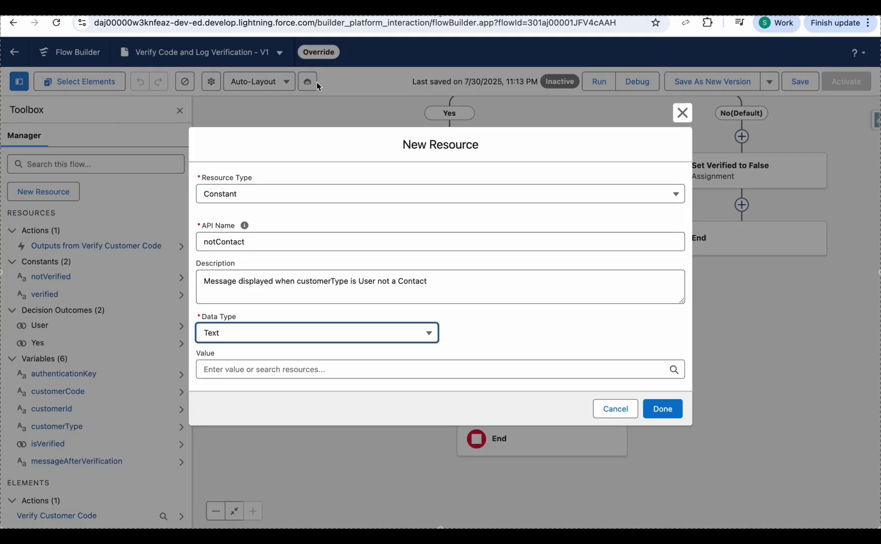
# Set its value to the please-provide-your-Contact-email message and save the constant
pyautogui.hotkey('ctrl', 'shift', 'Tab')
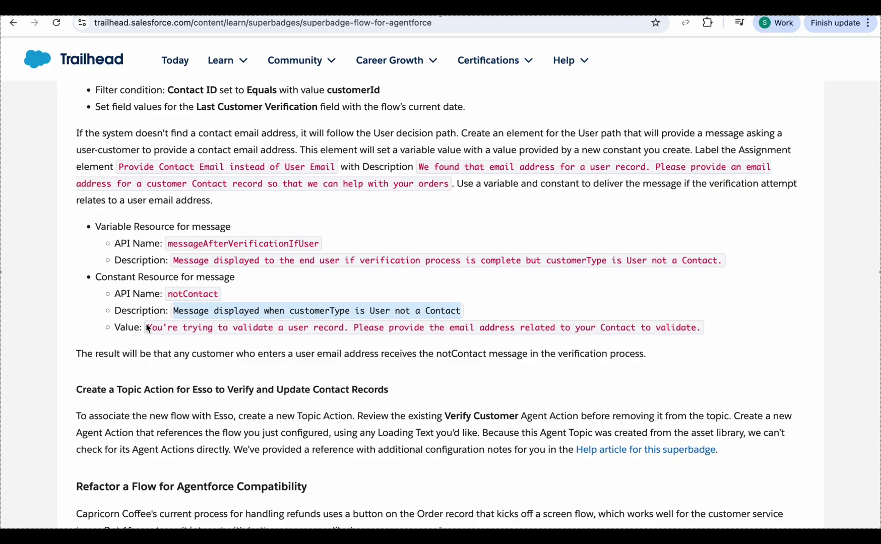
pyautogui.moveTo(146, 327); pyautogui.dragTo(723, 333)
pyautogui.hotkey('ctrl', 'c')
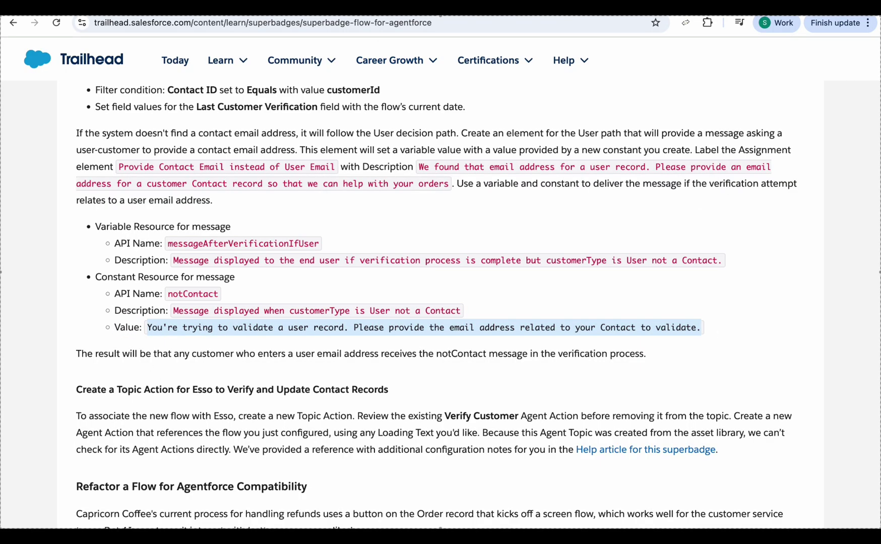
pyautogui.hotkey('ctrl', 'Tab')
pyautogui.click(305, 371)
pyautogui.hotkey('ctrl', 'v')
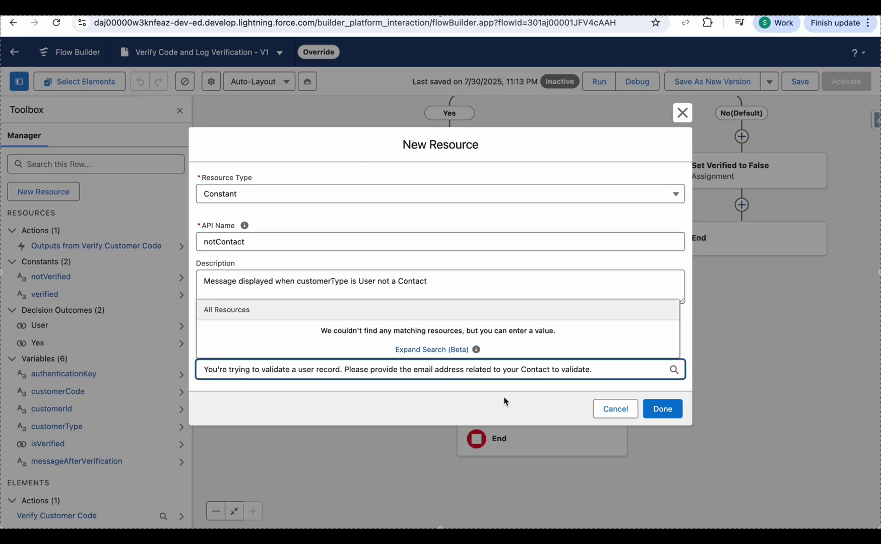
pyautogui.click(552, 398)
pyautogui.click(663, 409)
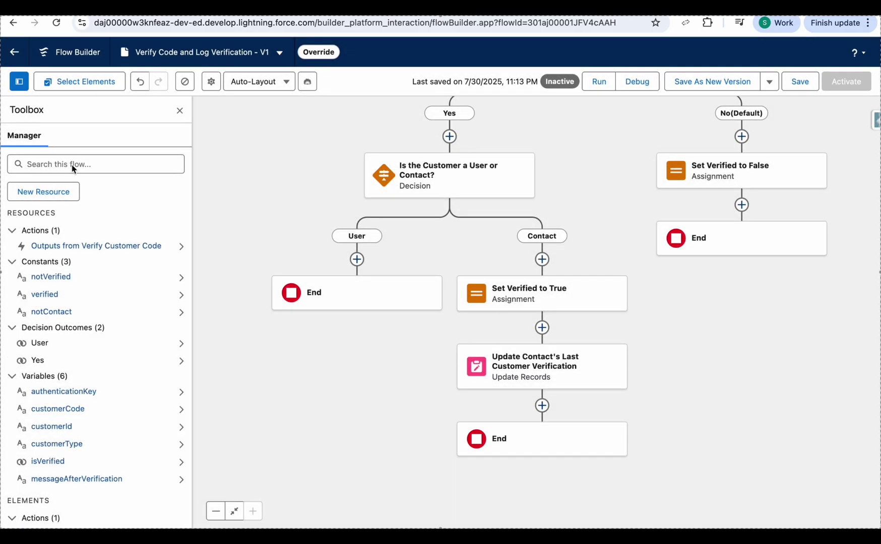
# Start a new variable resource named messageAfterVerificationIfUser
pyautogui.click(53, 191)
pyautogui.click(232, 239)
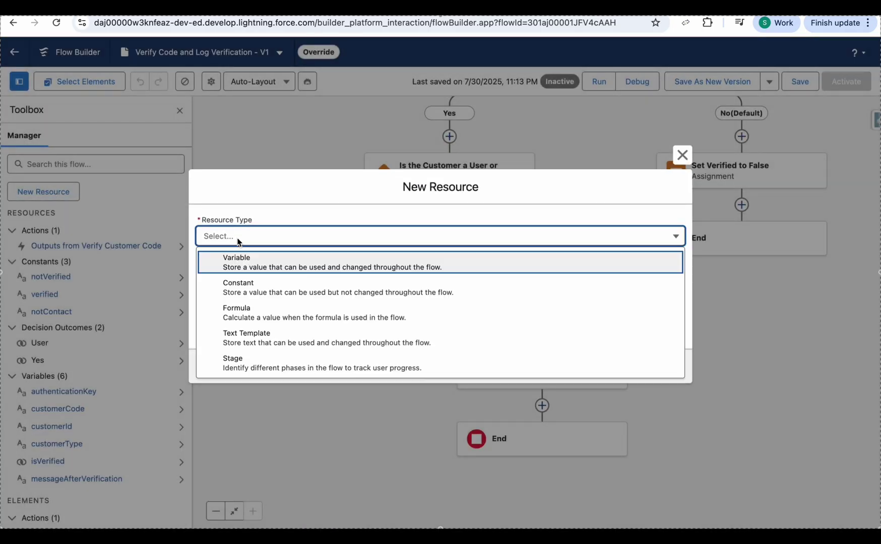
pyautogui.click(251, 265)
pyautogui.hotkey('ctrl', 'Tab')
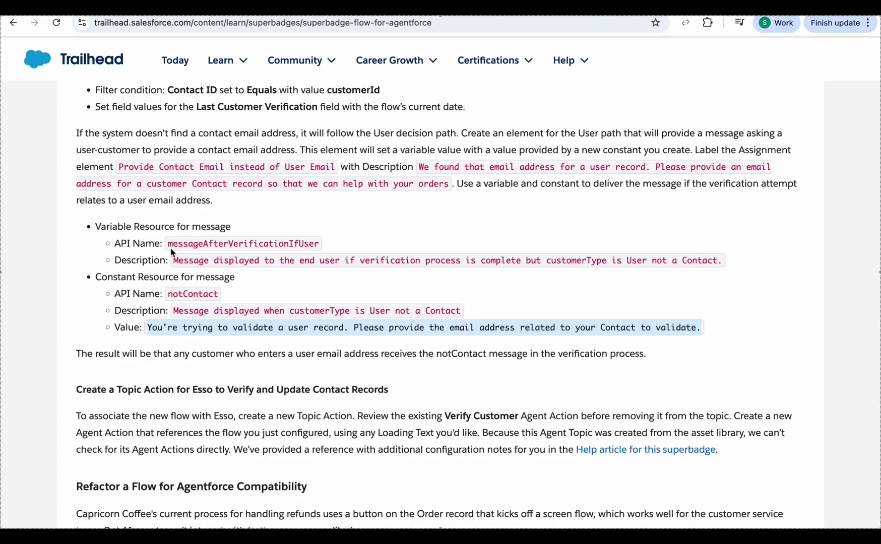
pyautogui.moveTo(168, 245); pyautogui.dragTo(317, 242)
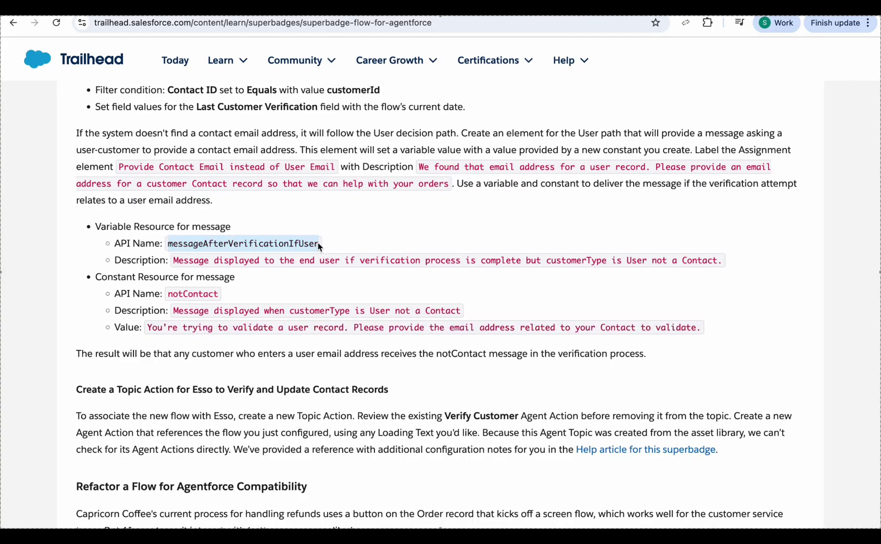
pyautogui.hotkey('ctrl', 'shift', 'Tab')
pyautogui.click(348, 255)
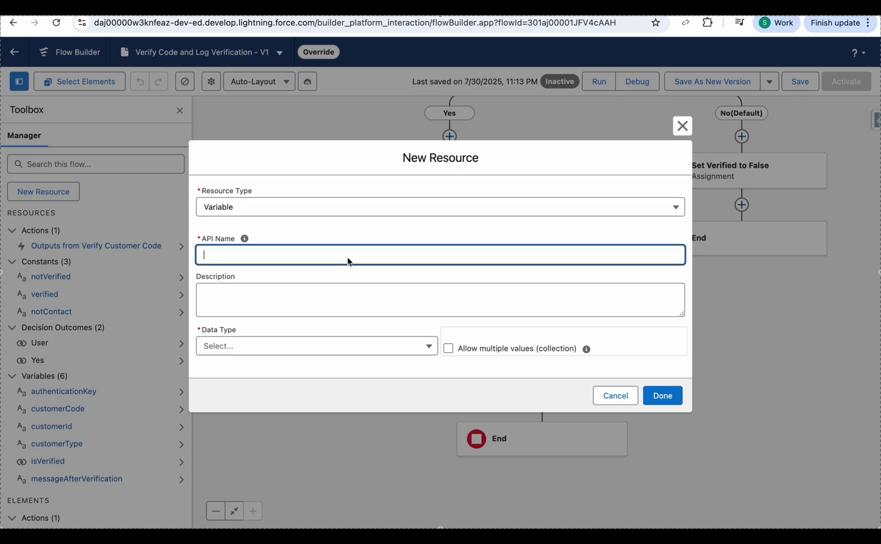
pyautogui.hotkey('ctrl', 'v')
# Make the variable Text, available for input and output
pyautogui.click(355, 294)
pyautogui.click(251, 347)
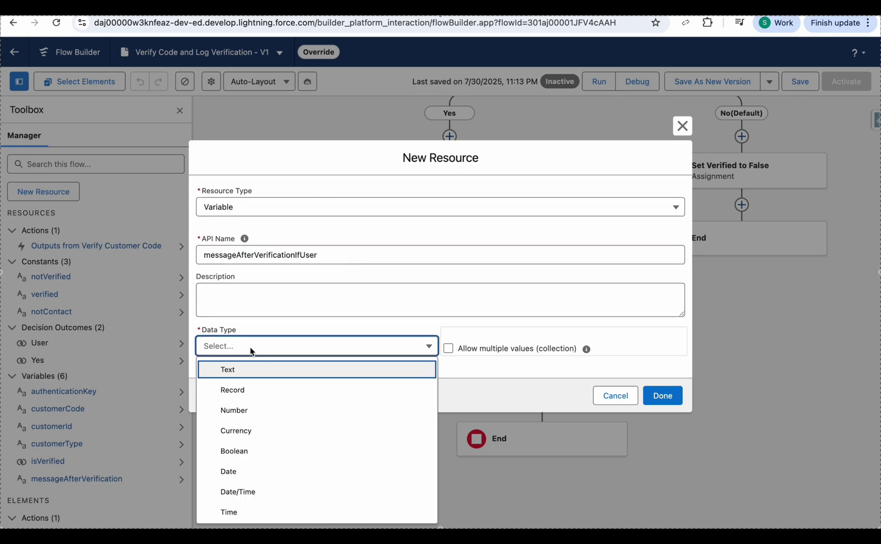
pyautogui.click(242, 366)
pyautogui.click(200, 388)
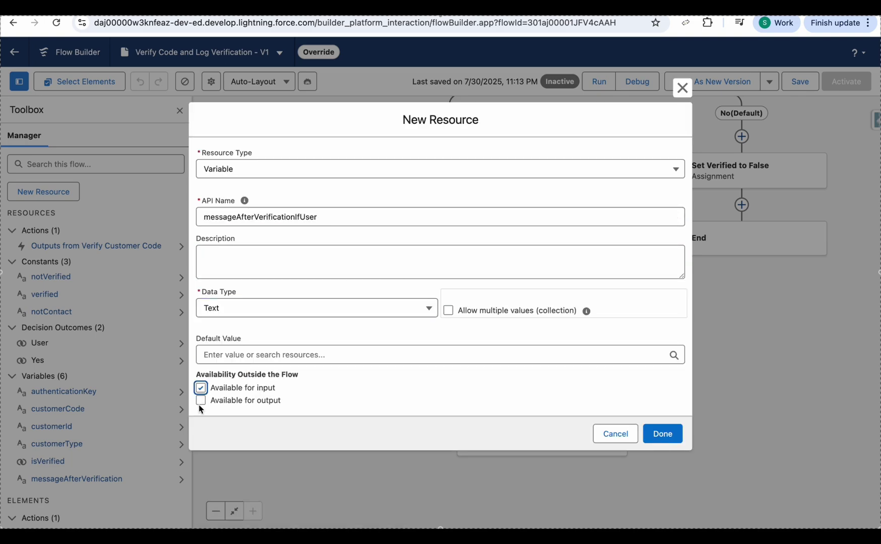
pyautogui.click(200, 400)
# Paste the end-user message description from the instructions and save the variable
pyautogui.hotkey('ctrl', 'Tab')
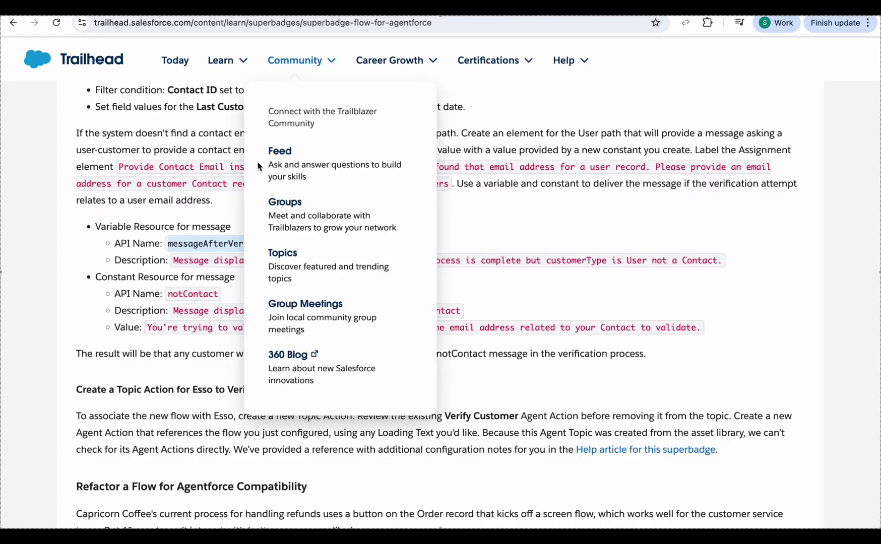
pyautogui.moveTo(172, 261); pyautogui.dragTo(720, 262)
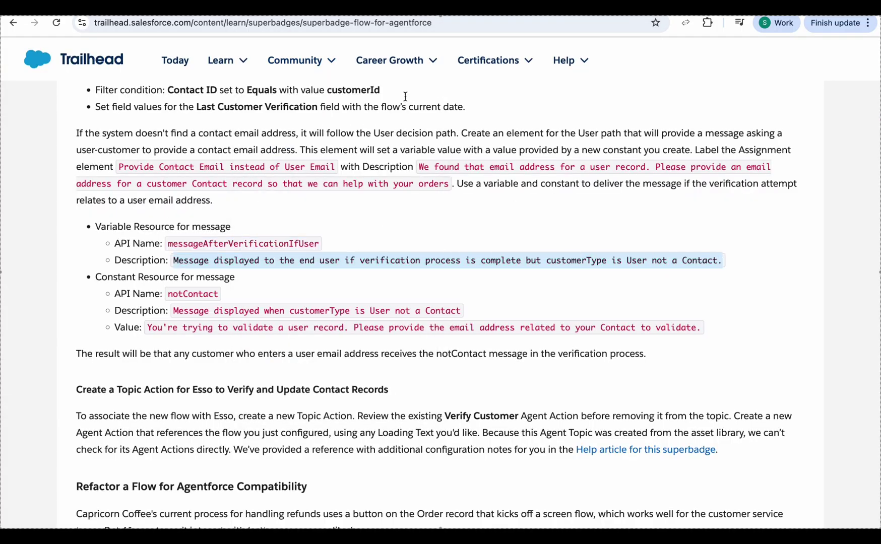
pyautogui.hotkey('ctrl', 'shift', 'Tab')
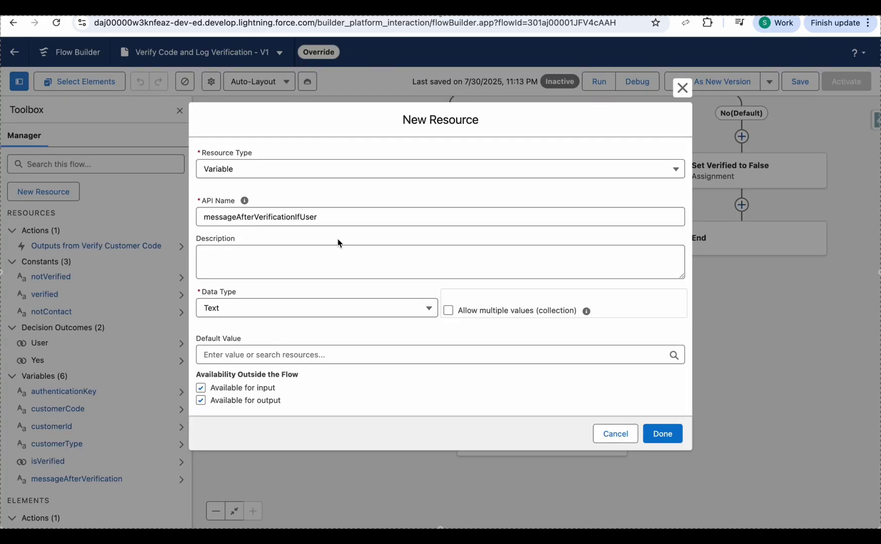
pyautogui.click(348, 257)
pyautogui.hotkey('ctrl', 'v')
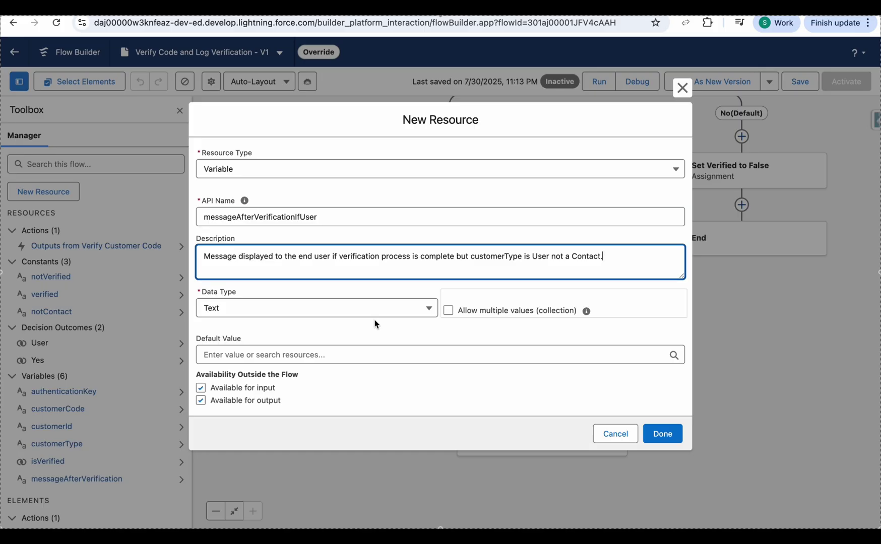
pyautogui.click(654, 433)
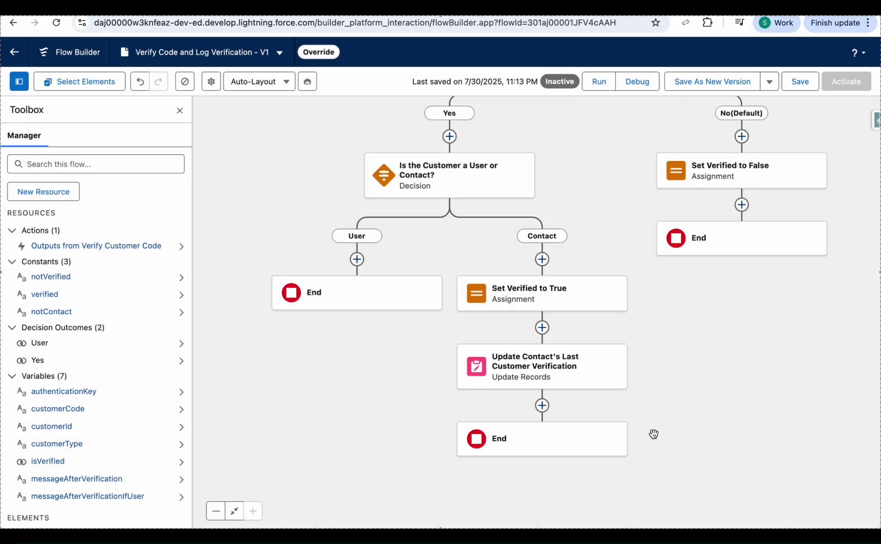
# Add an Assignment on the User path that targets messageAfterVerificationIfUser
pyautogui.click(355, 260)
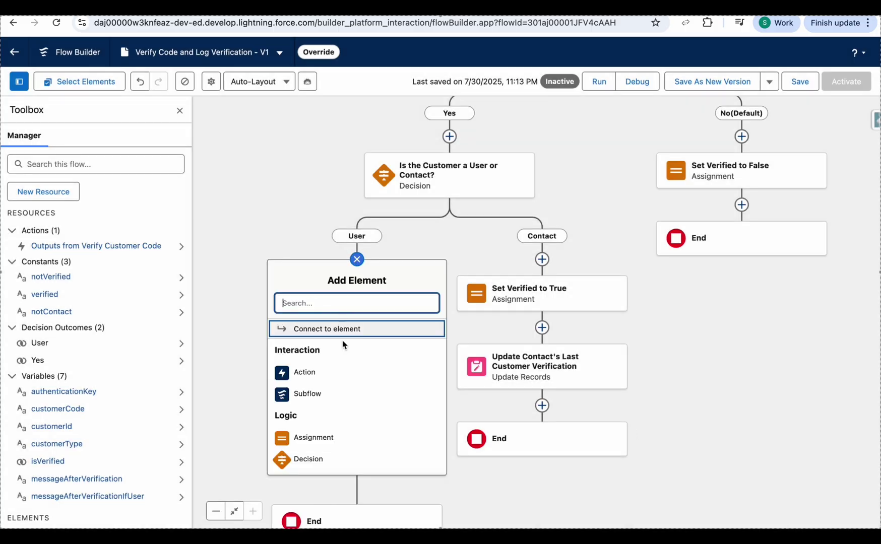
pyautogui.click(346, 440)
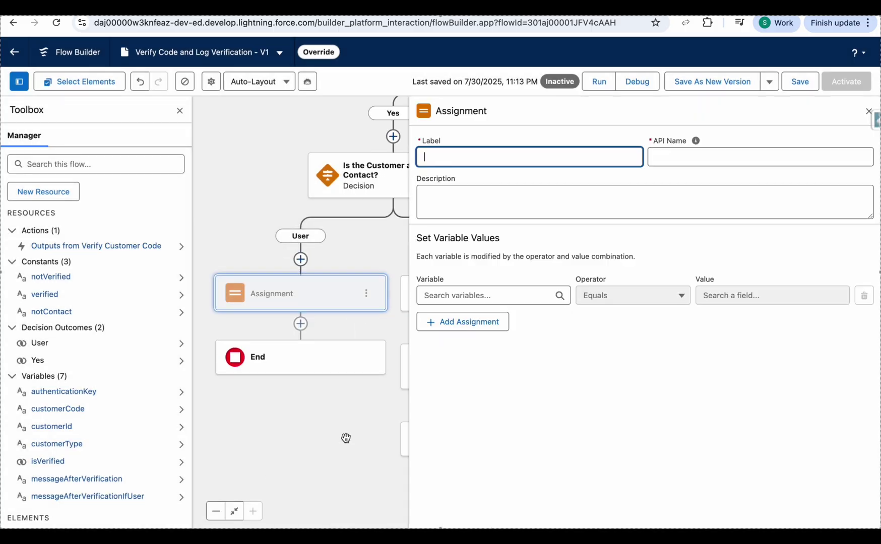
pyautogui.click(437, 303)
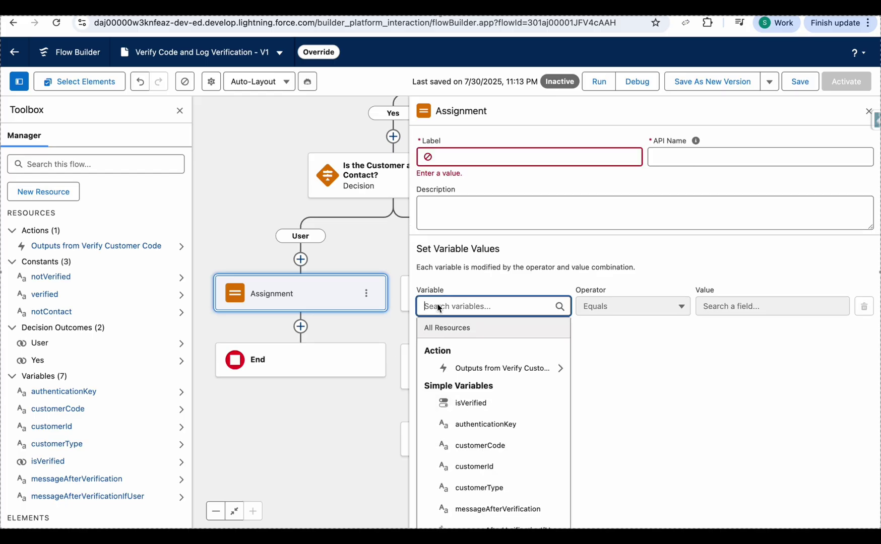
pyautogui.scroll(-1, 471, 408)
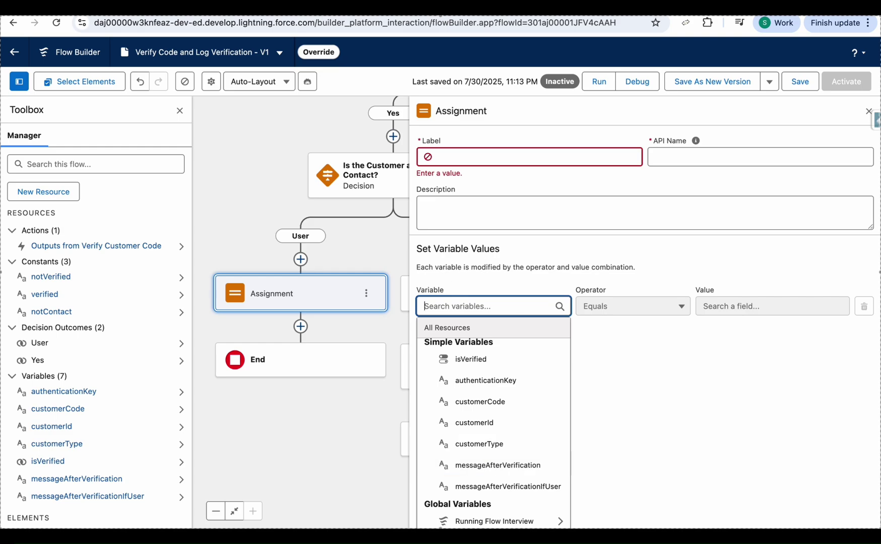
pyautogui.hotkey('ctrl', 'Tab')
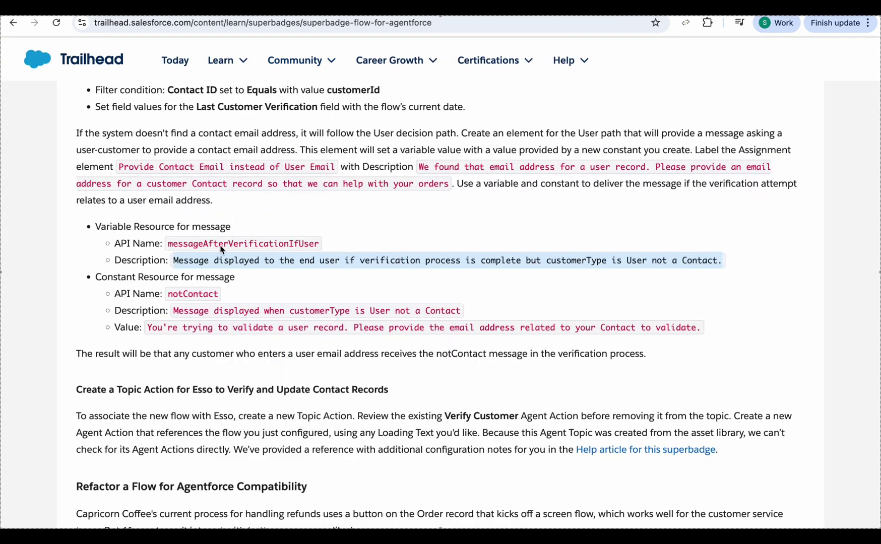
pyautogui.hotkey('ctrl', 'shift', 'Tab')
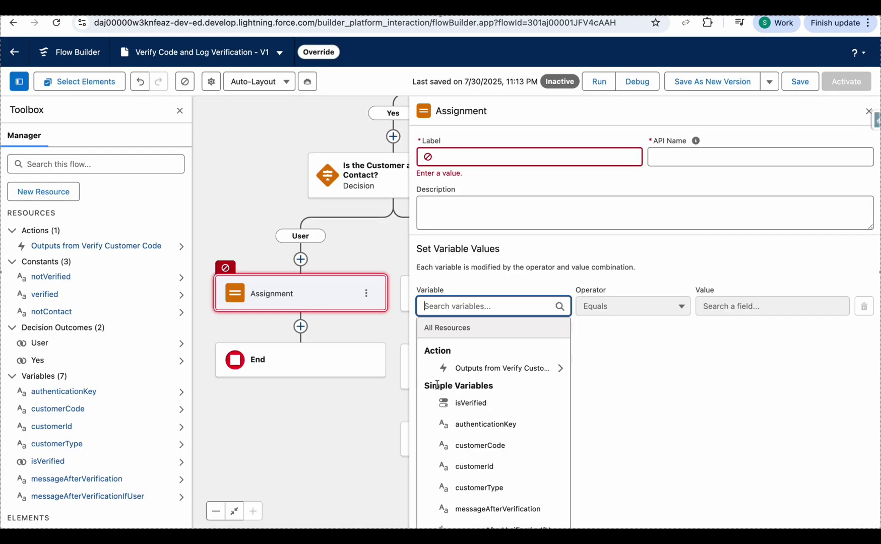
pyautogui.scroll(-1, 478, 496)
pyautogui.click(477, 500)
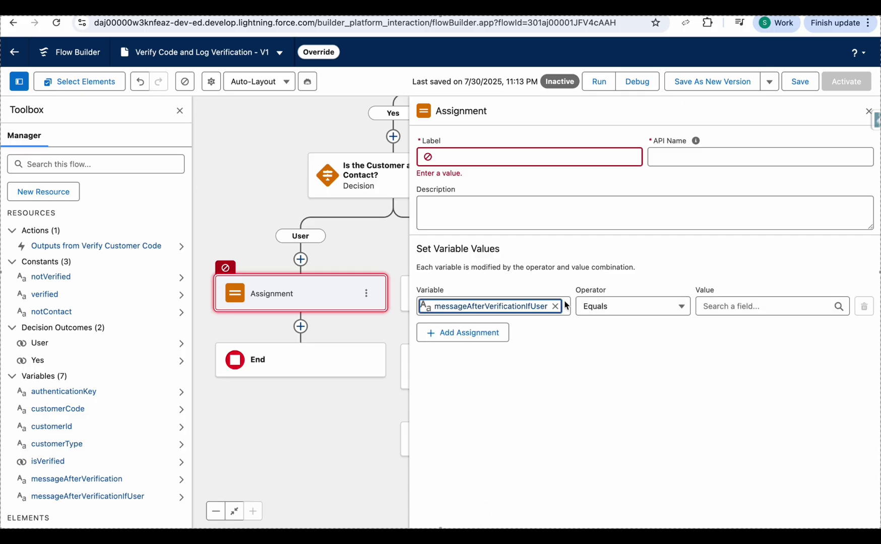
# Set the assignment's value to the notContact constant
pyautogui.hotkey('ctrl', 'Tab')
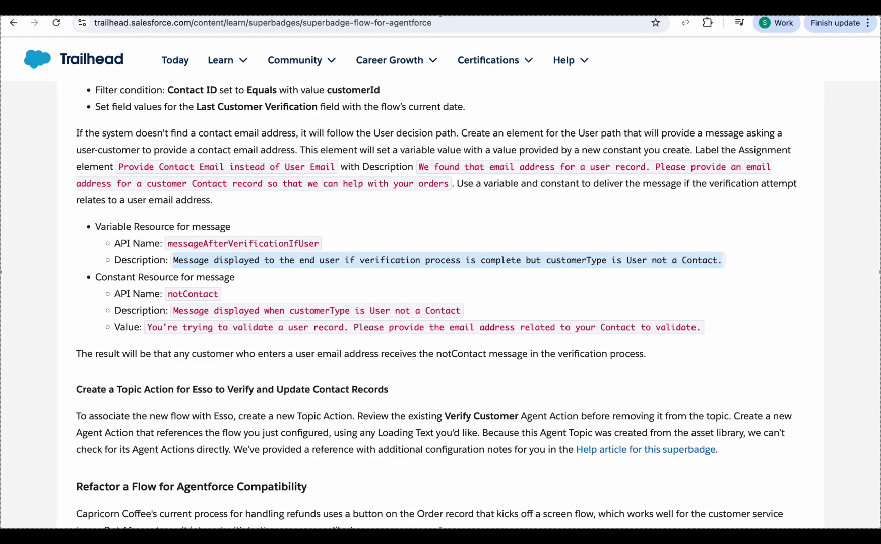
pyautogui.hotkey('ctrl', 'shift', 'Tab')
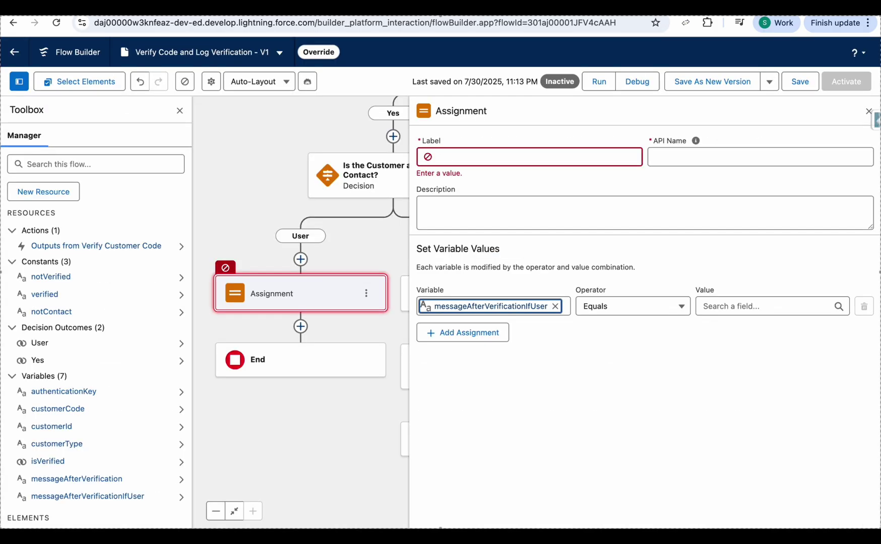
pyautogui.click(731, 309)
pyautogui.write('not')
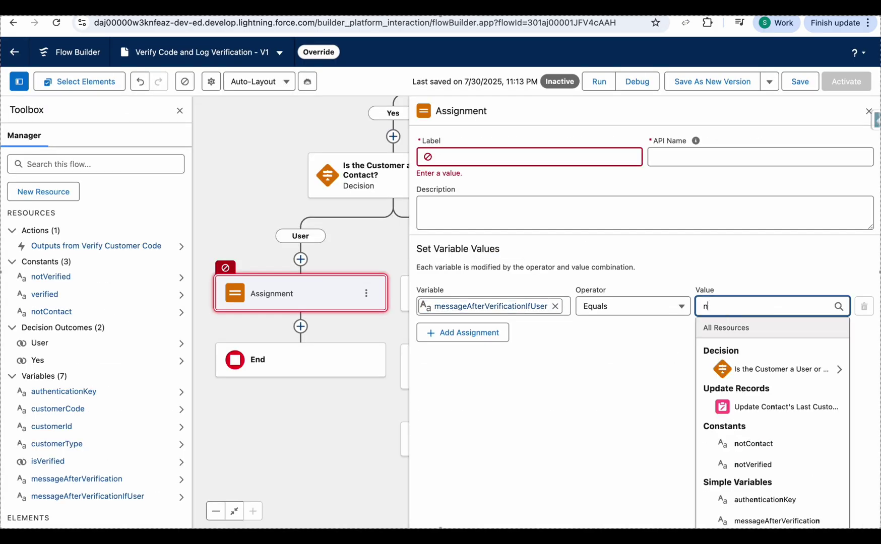
pyautogui.click(753, 368)
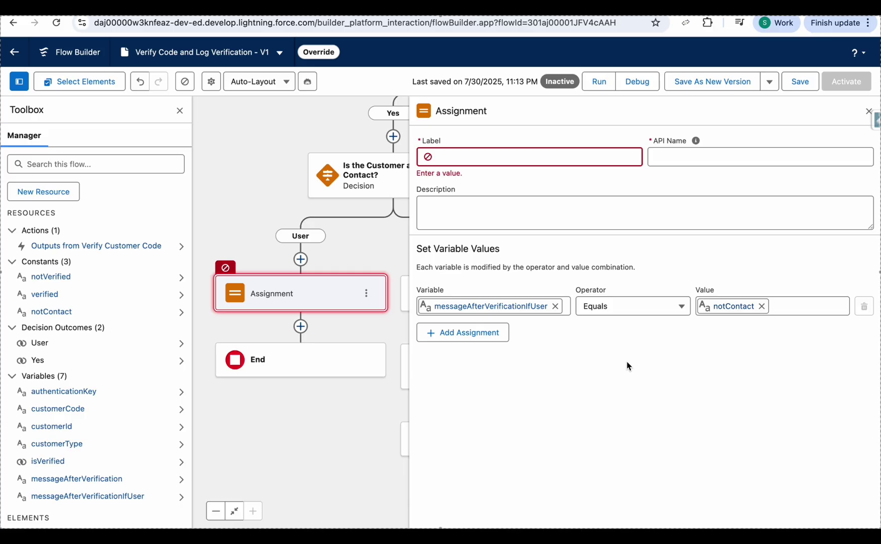
# Copy the required assignment label text from the superbadge instructions
pyautogui.hotkey('ctrl', 'Tab')
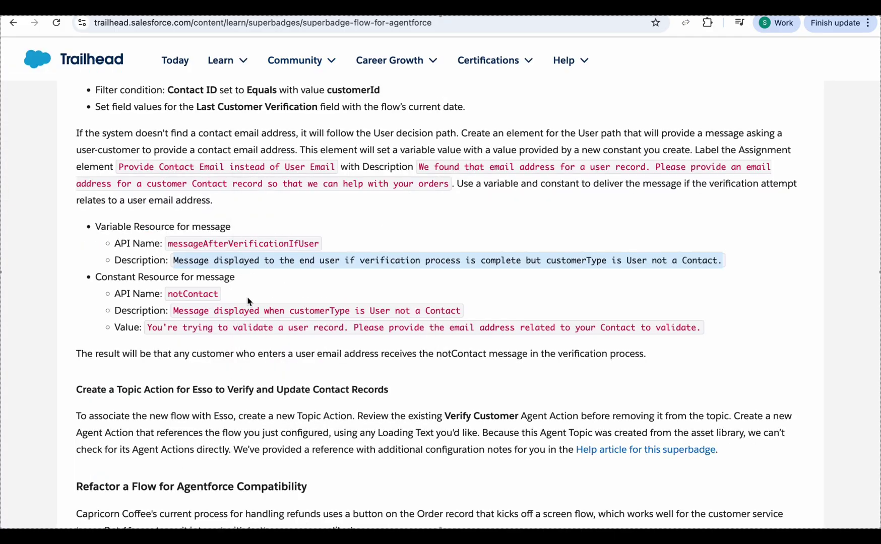
pyautogui.hotkey('ctrl', 'shift', 'Tab')
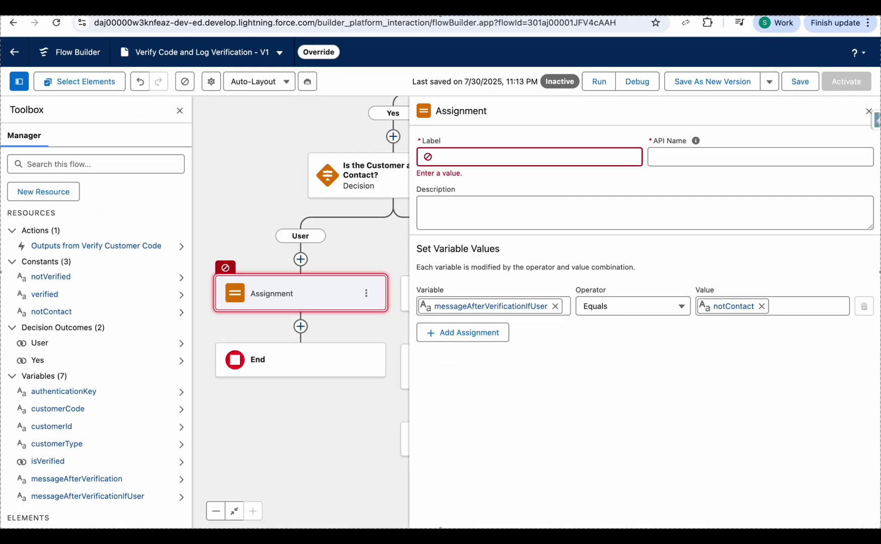
pyautogui.click(484, 157)
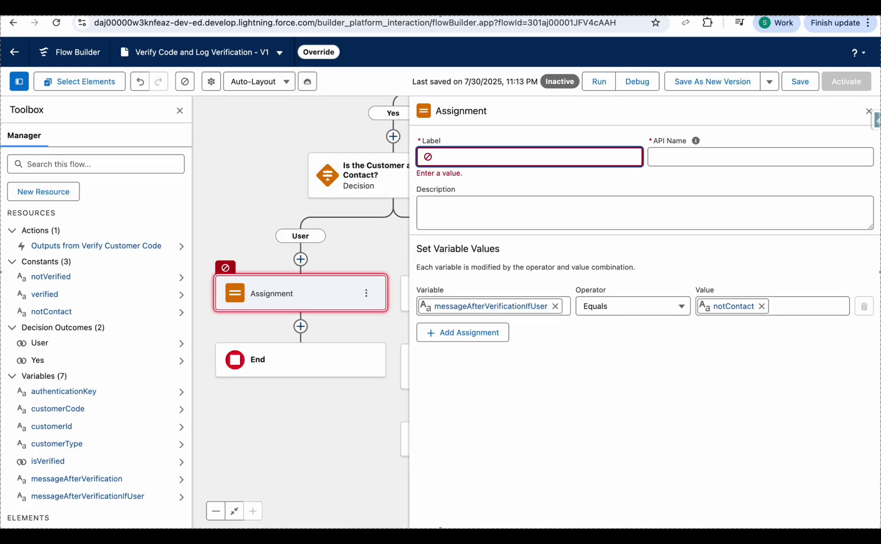
pyautogui.hotkey('ctrl', 'Tab')
pyautogui.scroll(1, 441, 181)
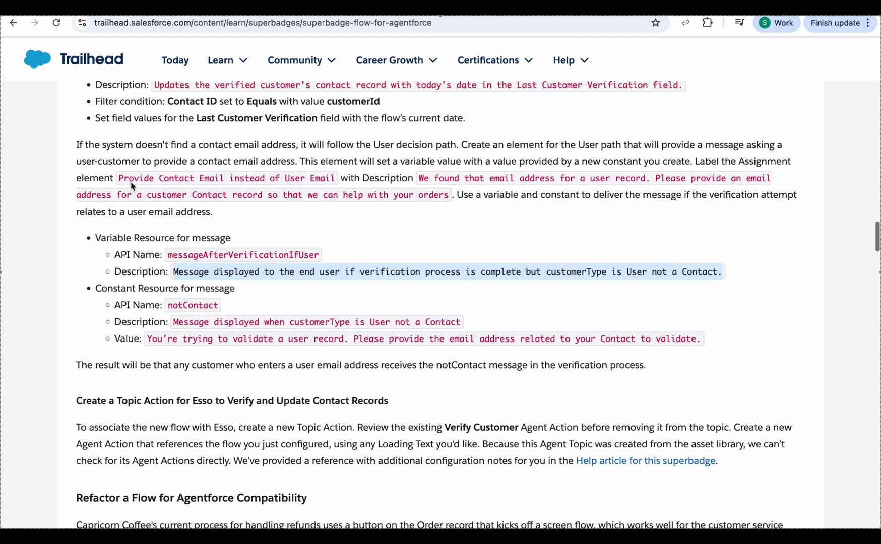
pyautogui.moveTo(119, 179); pyautogui.dragTo(338, 182)
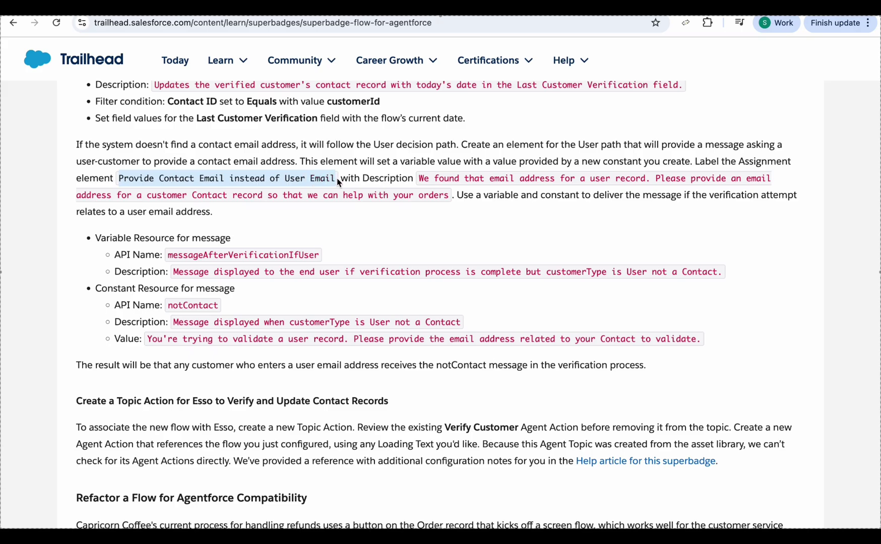
# Label the assignment 'Provide Contact Email' and clear the Original Flow version property
pyautogui.write('Provide Contact Email instead of User Email')
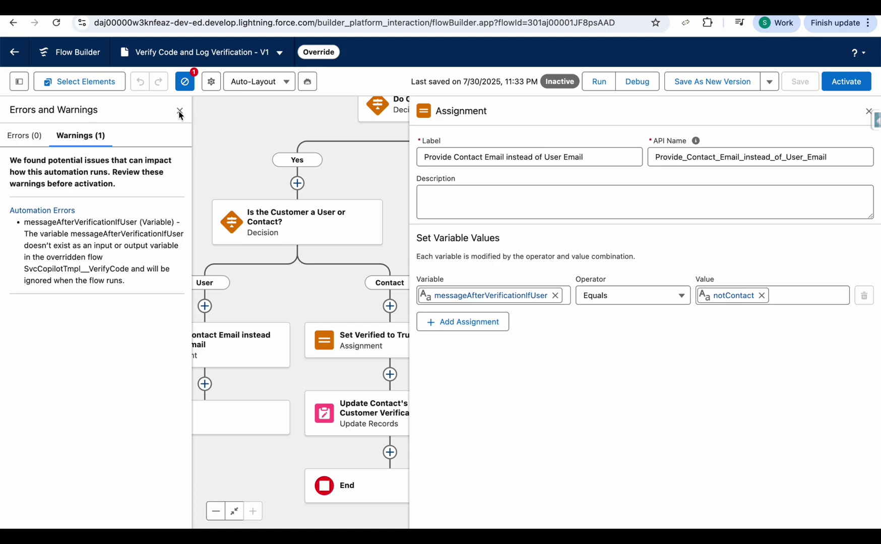
pyautogui.click(211, 82)
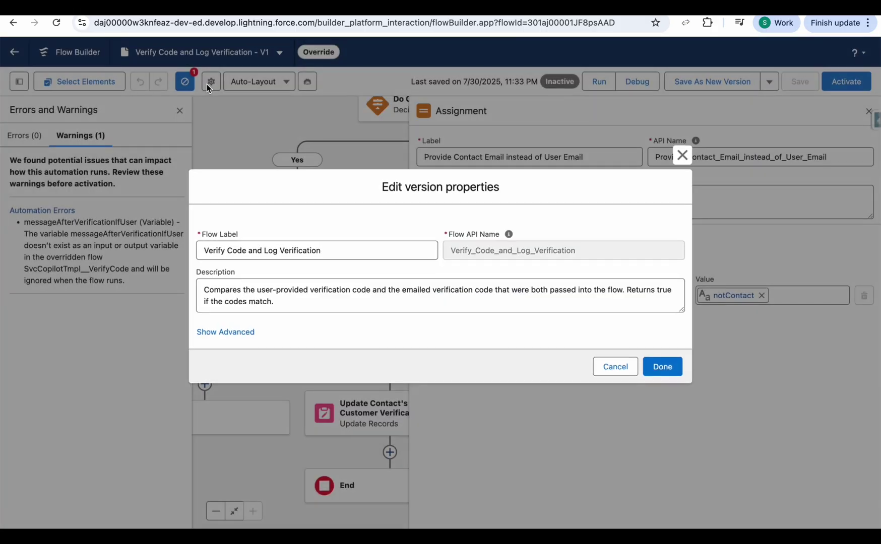
pyautogui.click(245, 332)
pyautogui.scroll(-2, 271, 368)
pyautogui.scroll(-1, 271, 368)
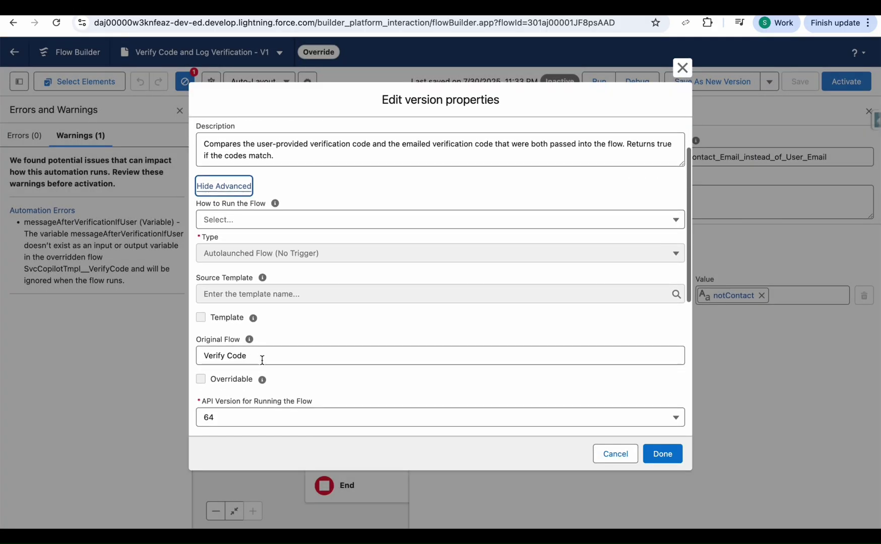
pyautogui.tripleClick(262, 356)
pyautogui.press('BackSpace')
pyautogui.click(296, 332)
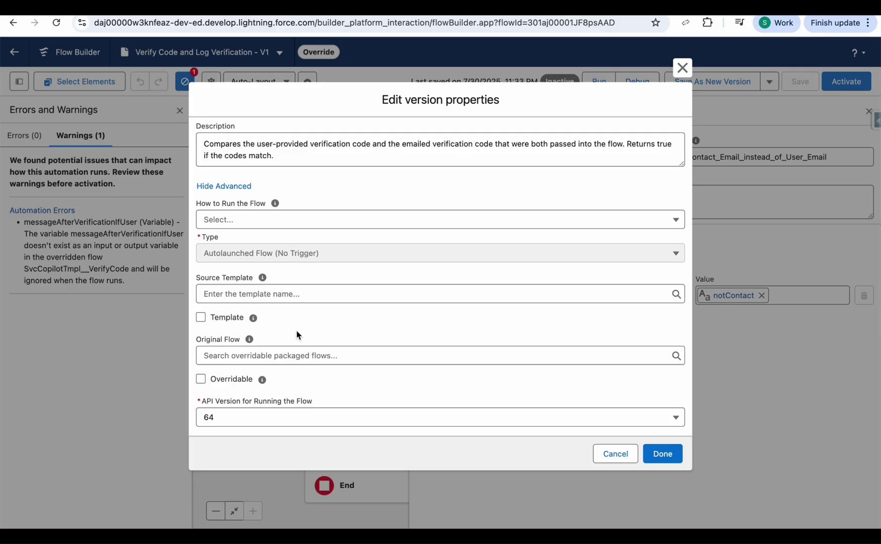
pyautogui.click(660, 454)
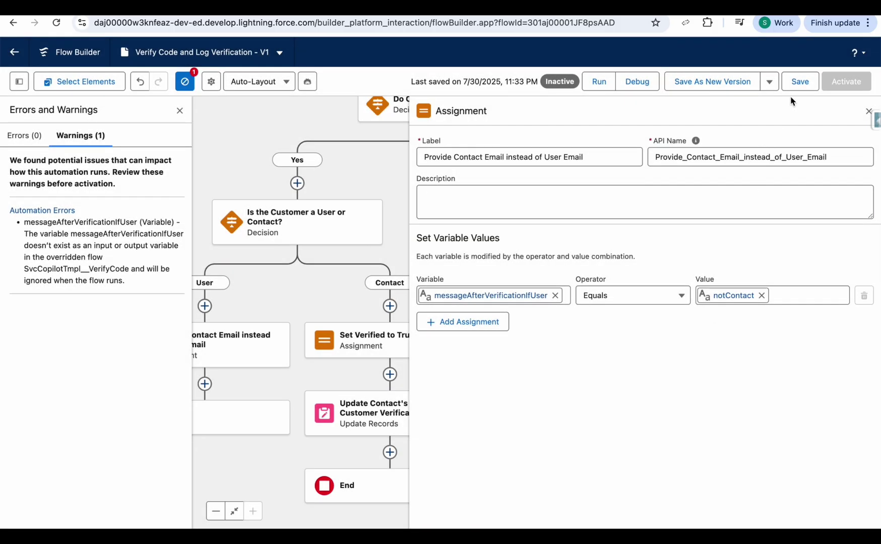
# Save and activate the flow, then begin a new agent action
pyautogui.click(794, 86)
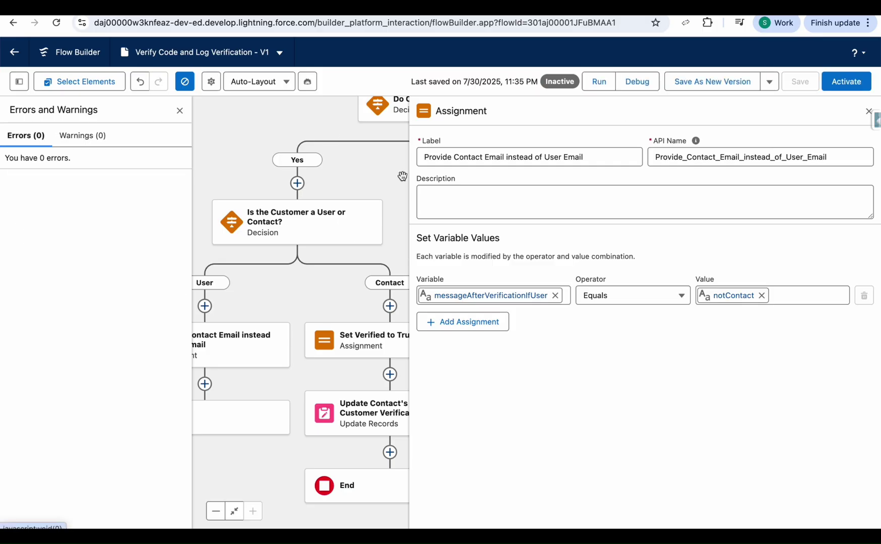
pyautogui.click(836, 85)
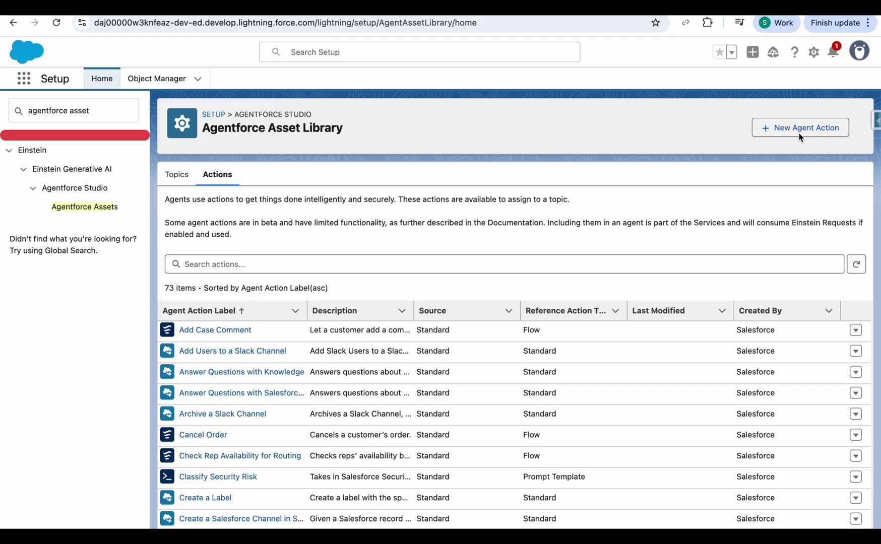
pyautogui.click(798, 132)
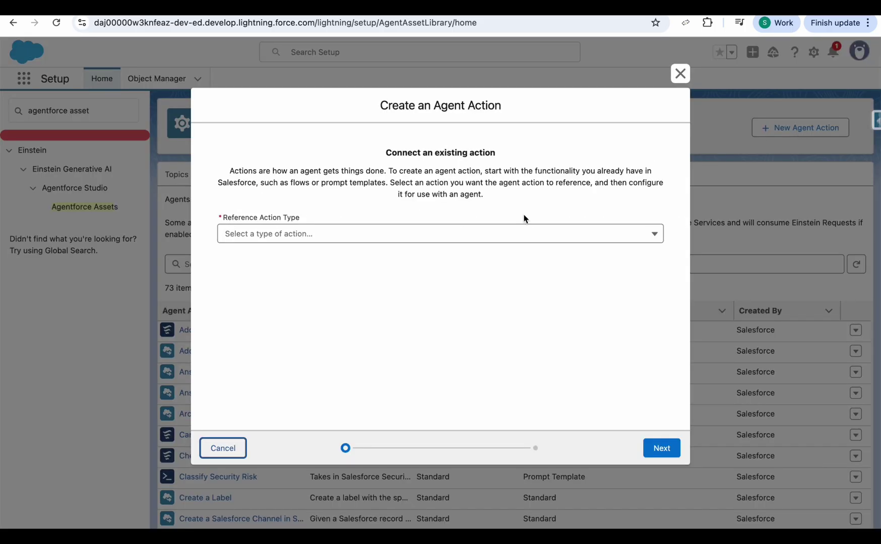
# Reference the Verify Code and Log Verification flow as the agent action type
pyautogui.click(428, 241)
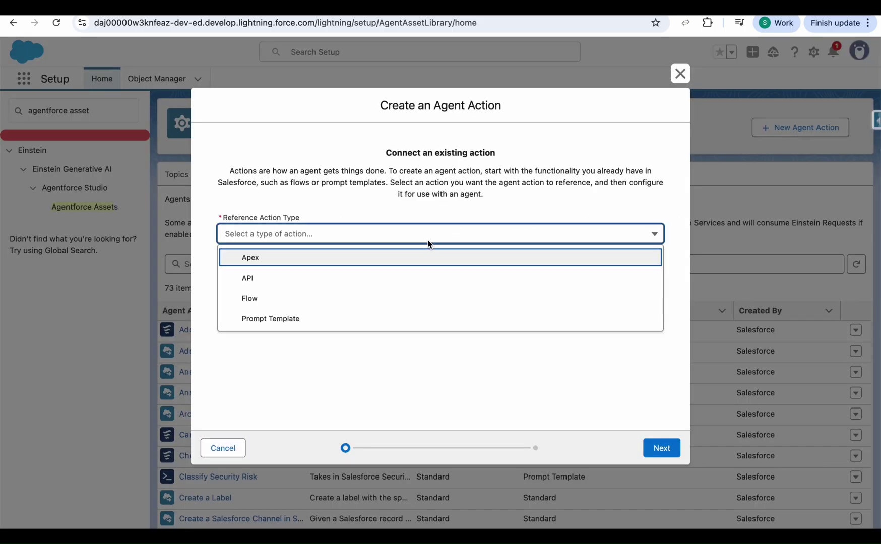
pyautogui.click(292, 303)
pyautogui.click(290, 274)
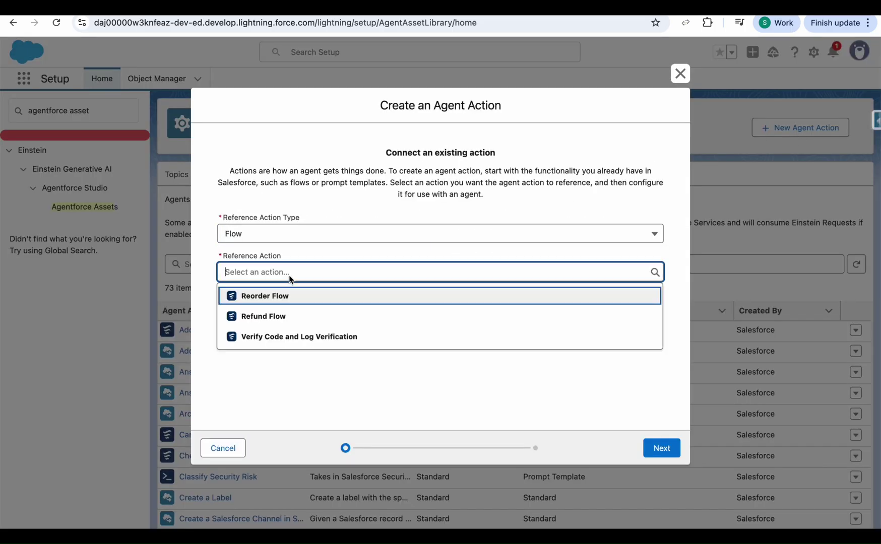
pyautogui.click(302, 337)
pyautogui.click(672, 448)
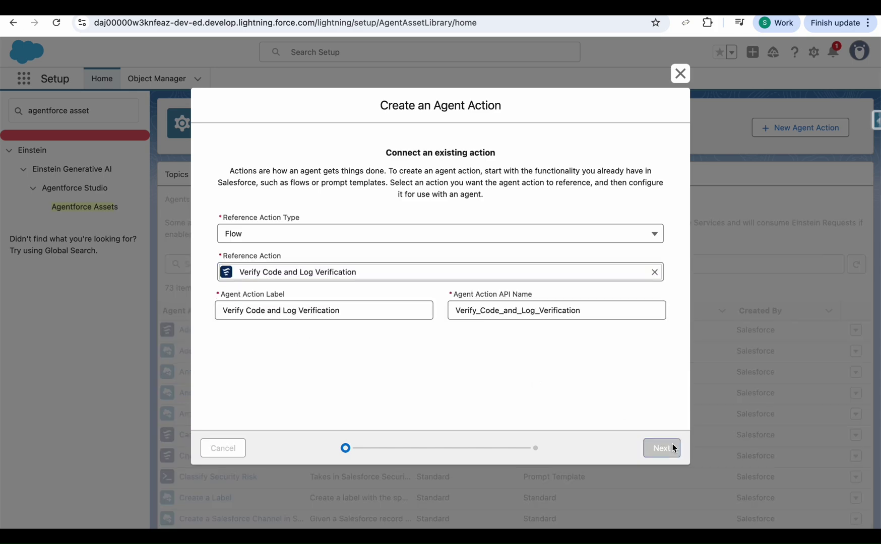
# Enter 'loading' as the loading text and review the action's inputs and outputs
pyautogui.scroll(-3, 432, 410)
pyautogui.click(399, 321)
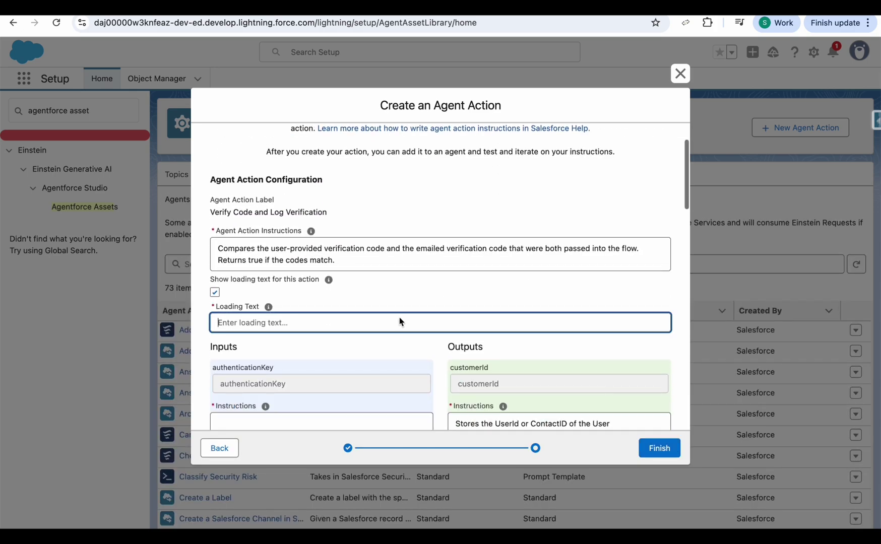
pyautogui.write('loading')
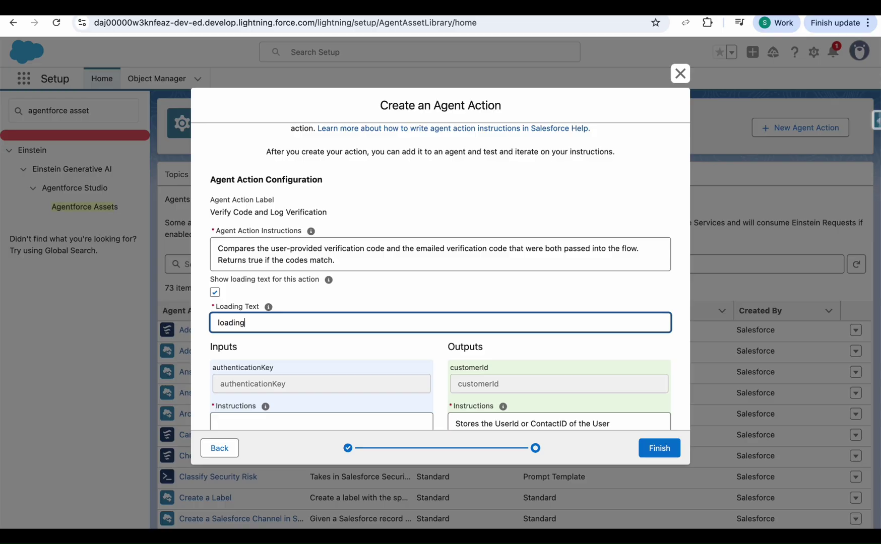
pyautogui.scroll(-3, 421, 334)
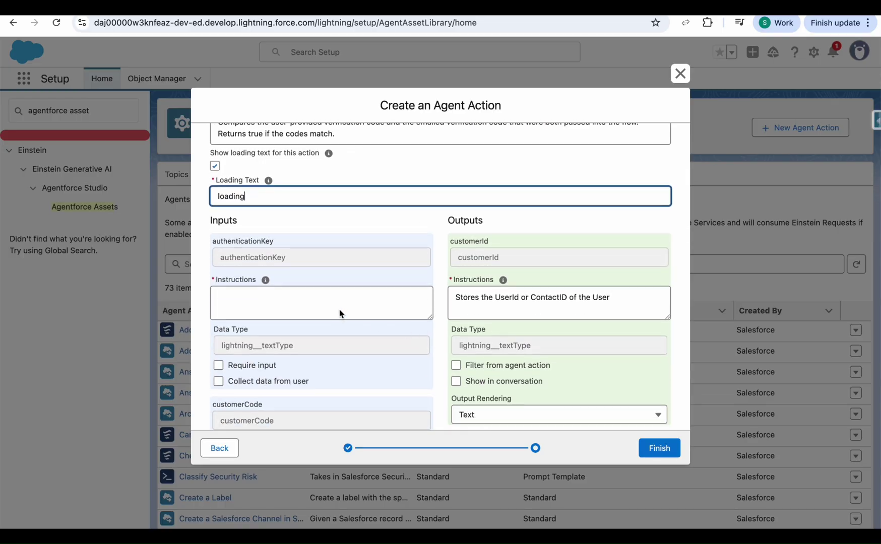
pyautogui.scroll(-4, 339, 313)
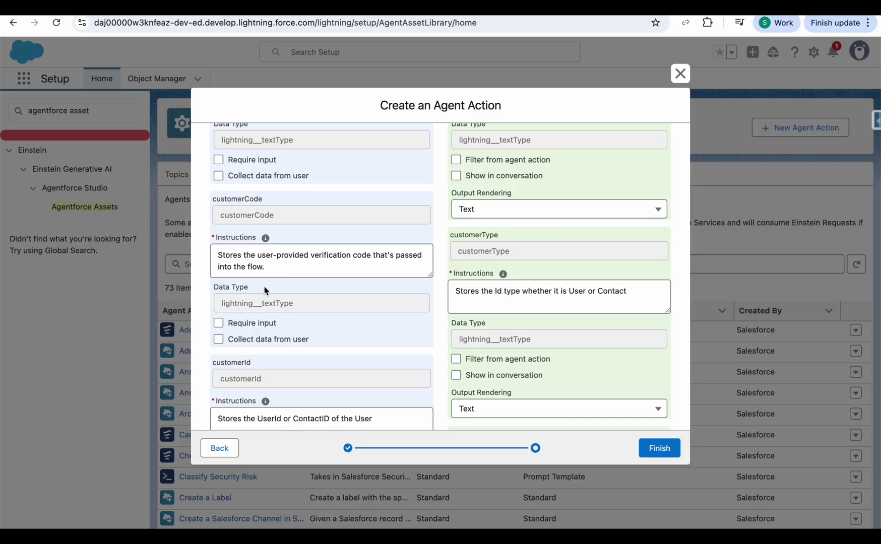
pyautogui.scroll(-2, 282, 287)
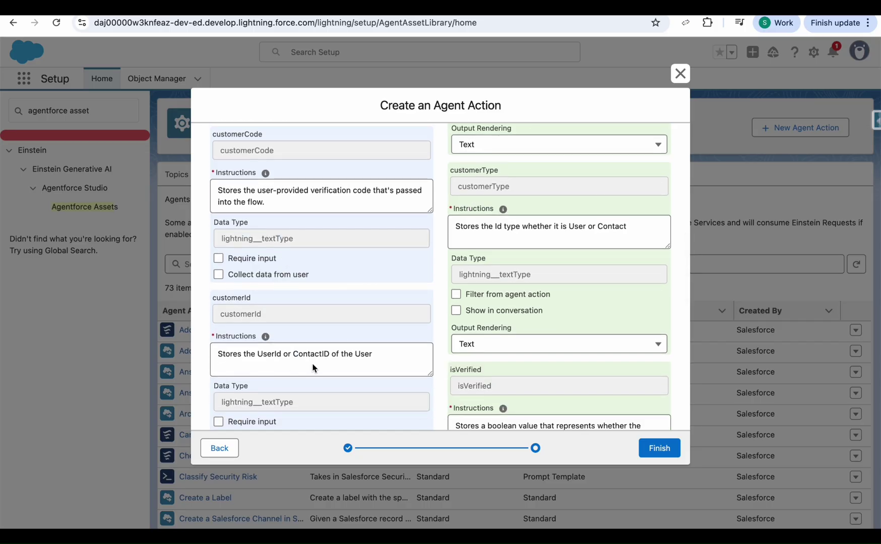
pyautogui.scroll(-5, 312, 368)
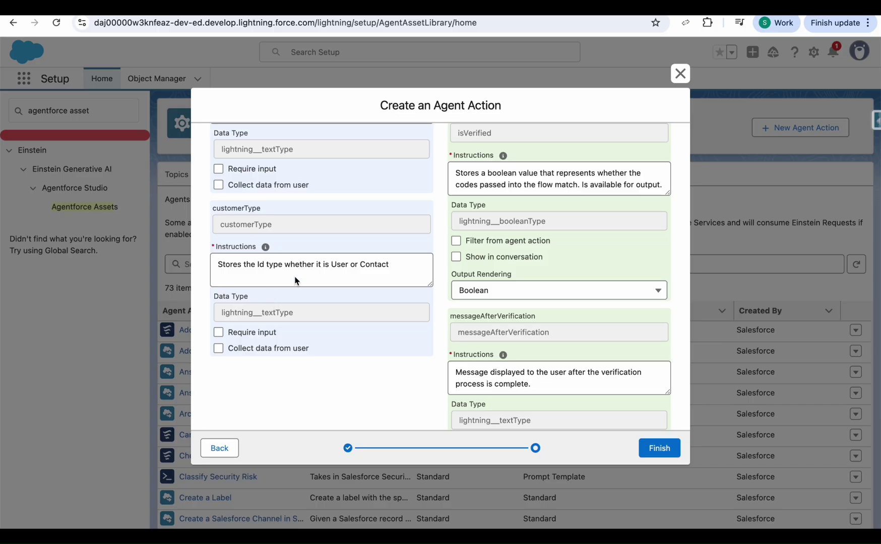
pyautogui.scroll(10, 324, 280)
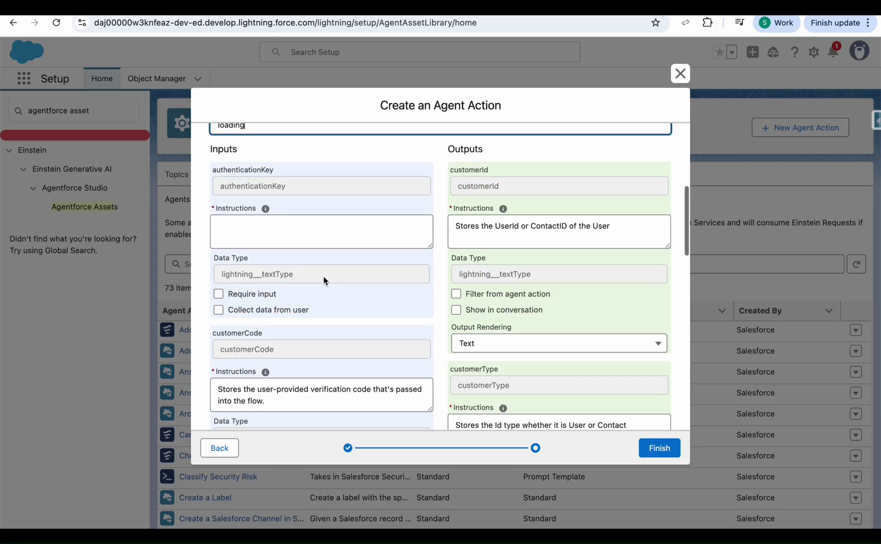
pyautogui.scroll(2, 323, 276)
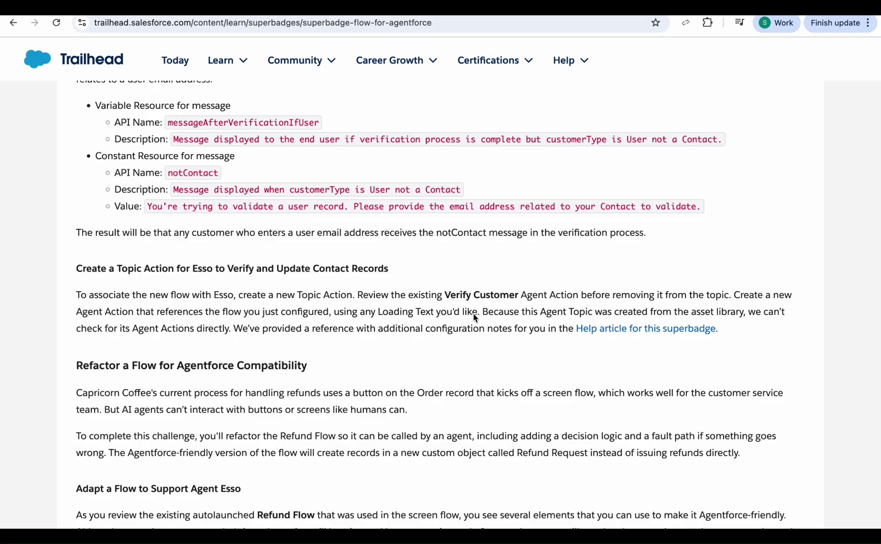
# Check the loading-text guidance in the instructions, then return to the Create an Agent Action dialog
pyautogui.moveTo(346, 313); pyautogui.dragTo(489, 313)
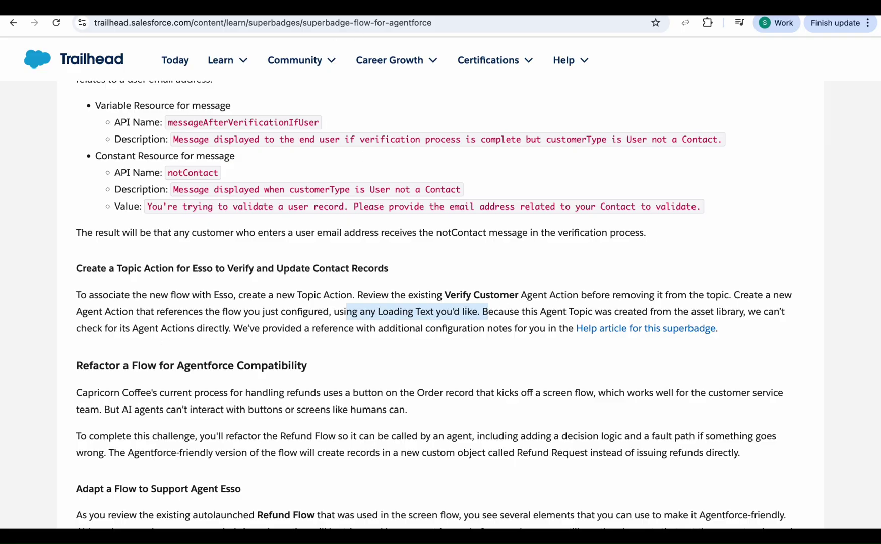
pyautogui.click(359, 10)
pyautogui.scroll(-5, 293, 309)
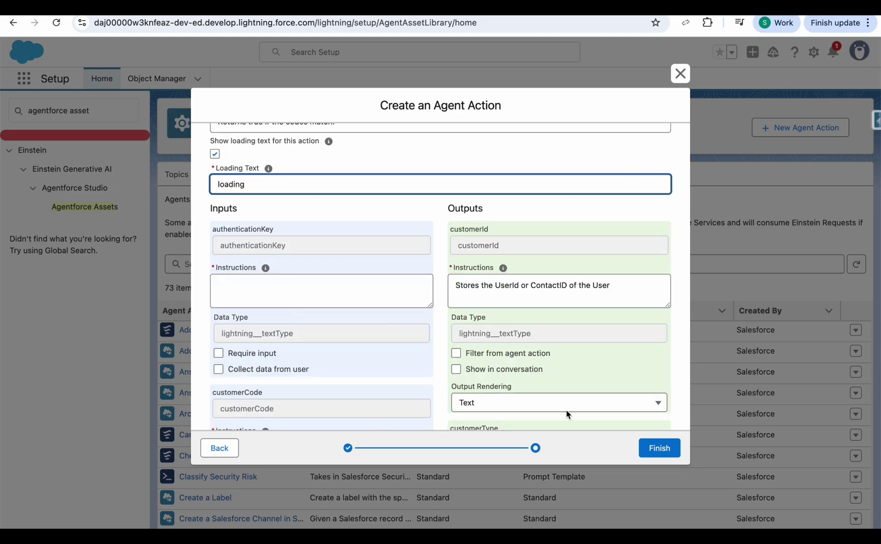
# Enter 'Authentication key' as the authenticationKey instructions and finish saving the agent action
pyautogui.click(659, 448)
pyautogui.scroll(-3, 434, 329)
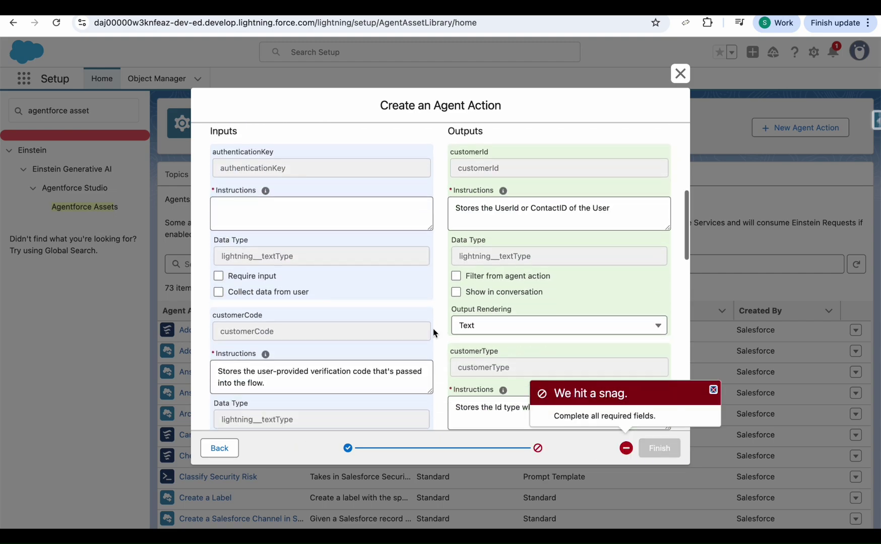
pyautogui.scroll(1, 432, 328)
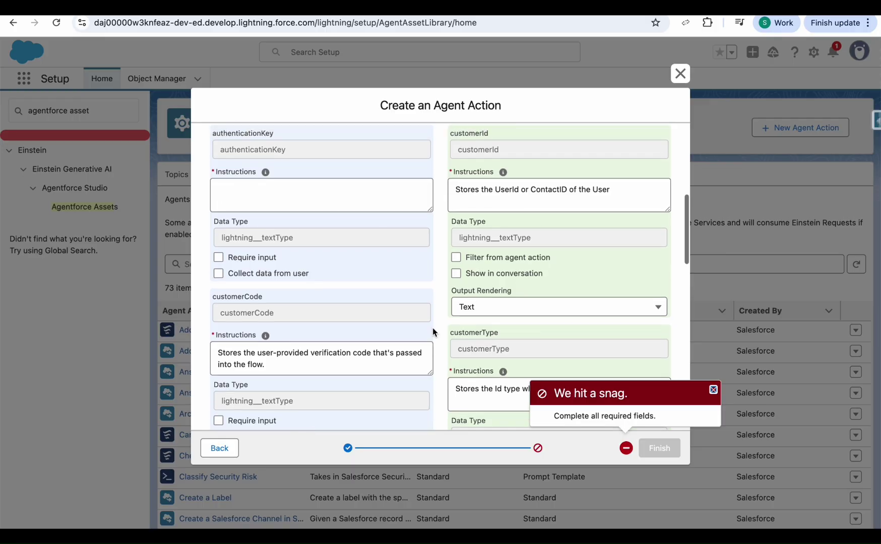
pyautogui.click(299, 196)
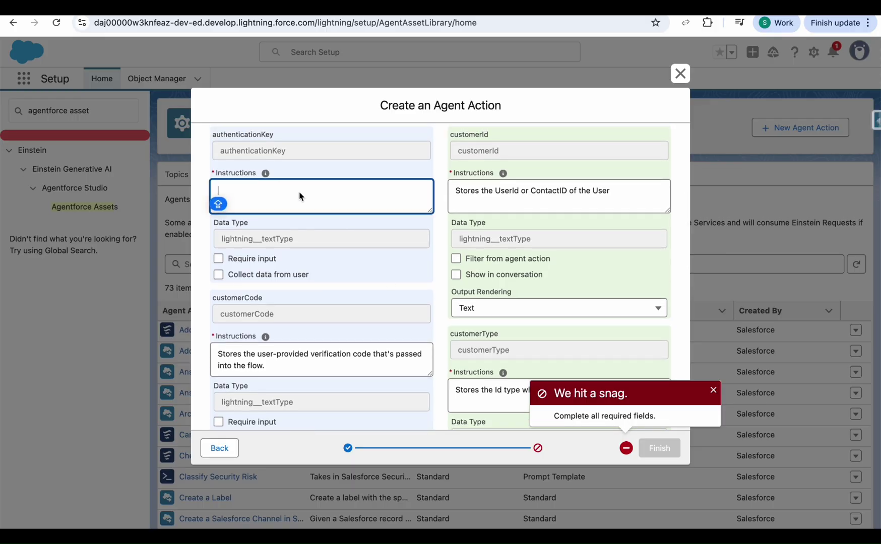
pyautogui.write('Authentication key')
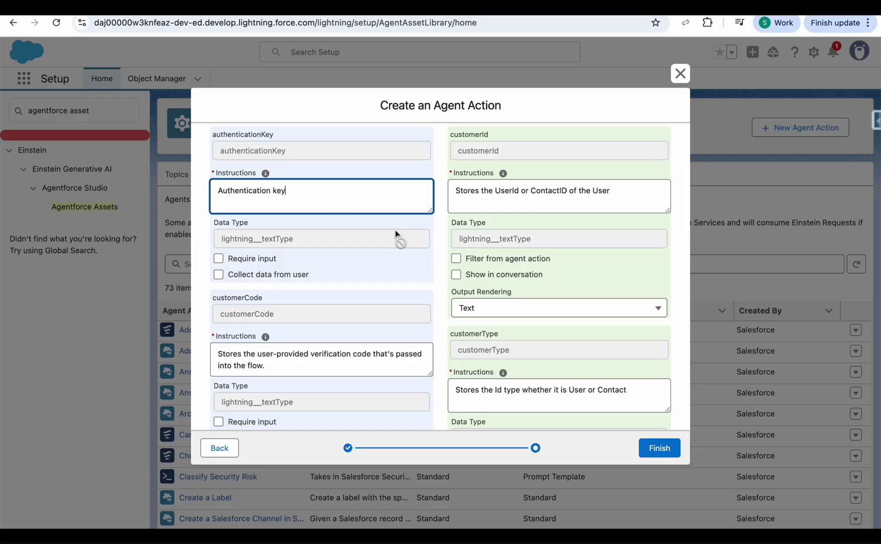
pyautogui.click(655, 444)
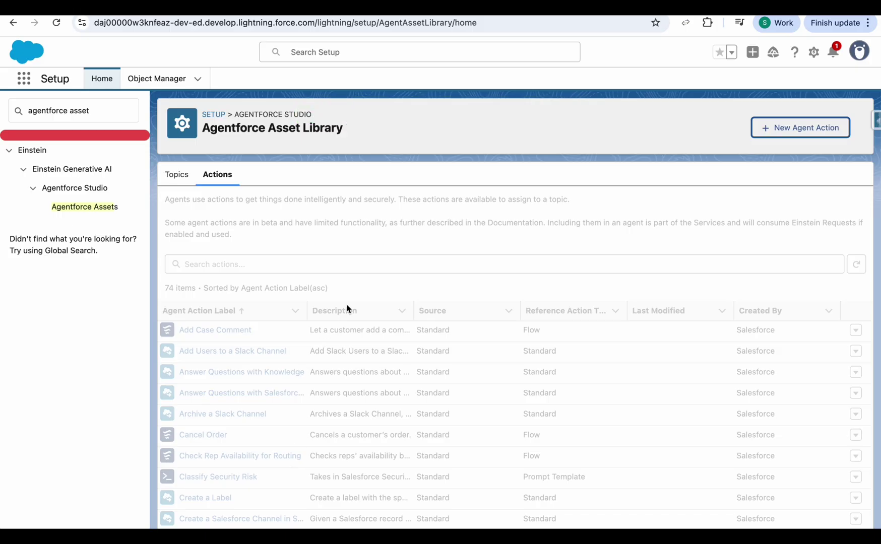
# Scroll the Actions list and reload the Esso agent builder page
pyautogui.scroll(-6, 347, 308)
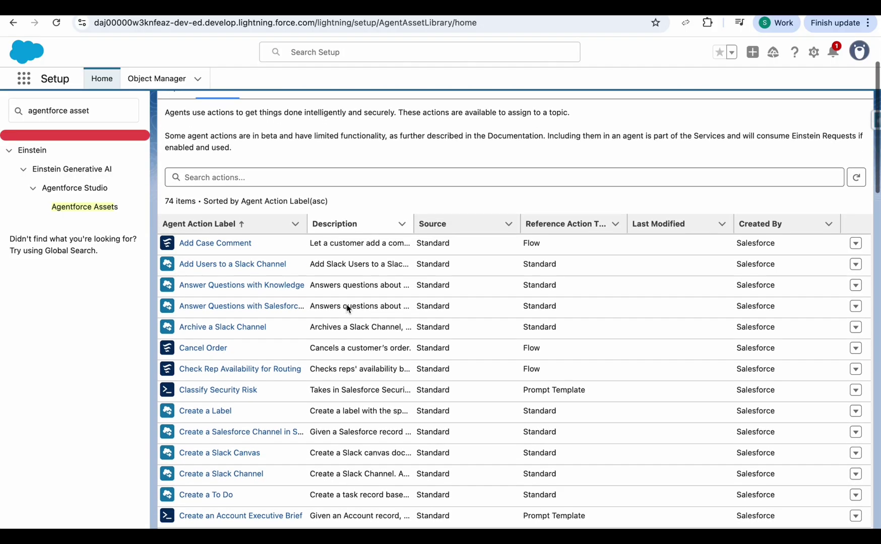
pyautogui.scroll(-2, 346, 308)
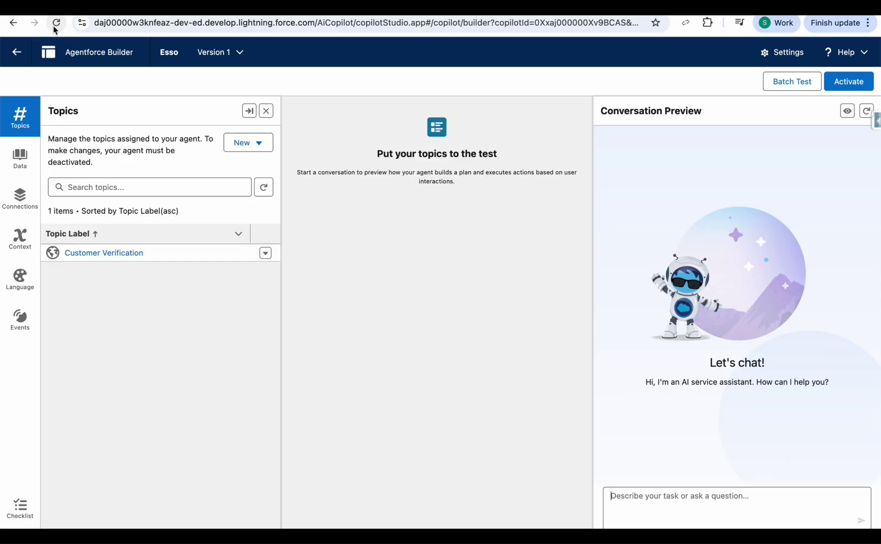
pyautogui.click(56, 22)
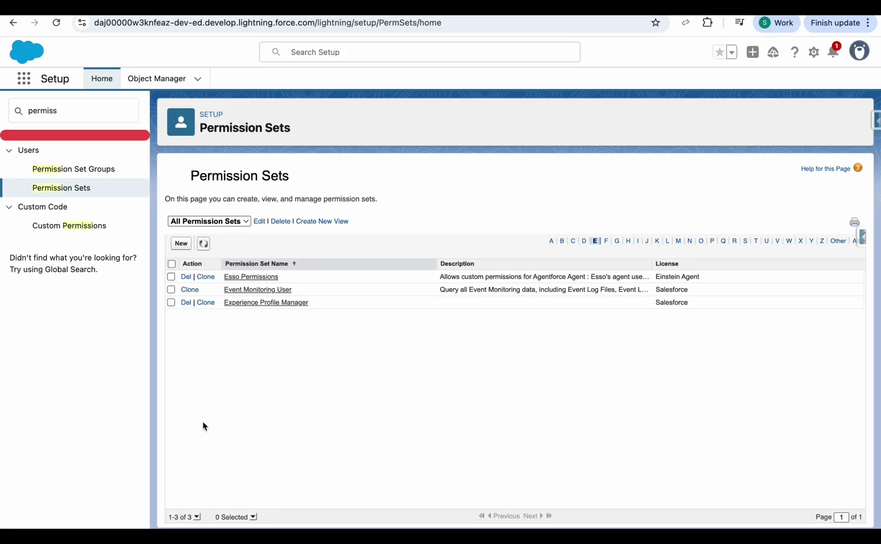
# Open Esso Permissions' Contacts object settings for editing
pyautogui.click(266, 276)
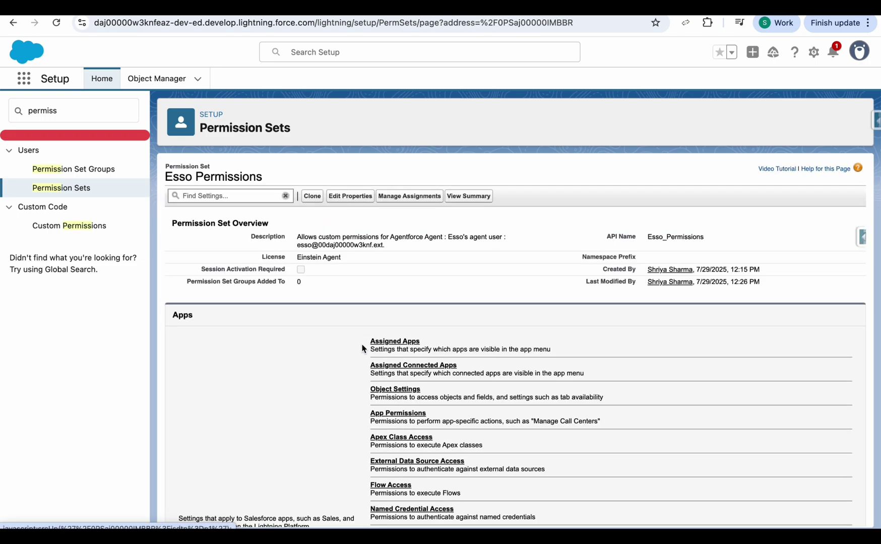
pyautogui.click(394, 389)
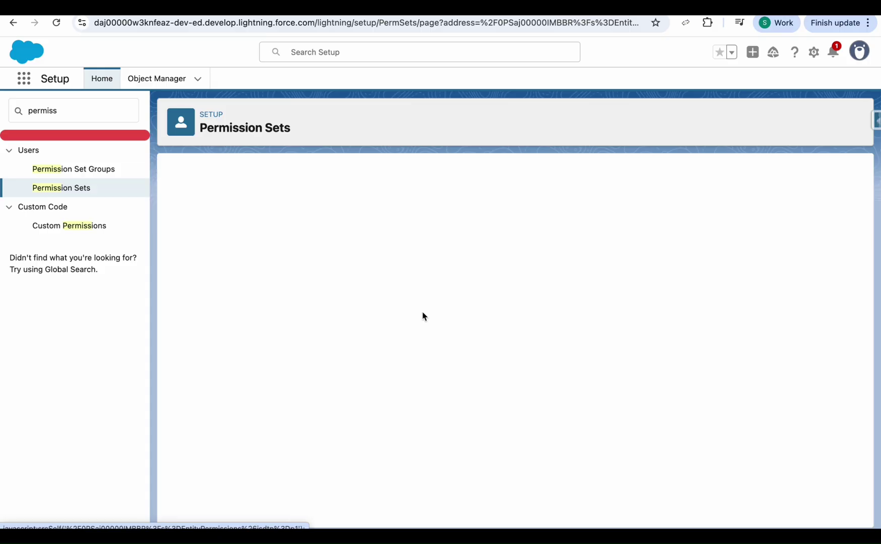
pyautogui.hotkey('ctrl', 'f')
pyautogui.write('contact')
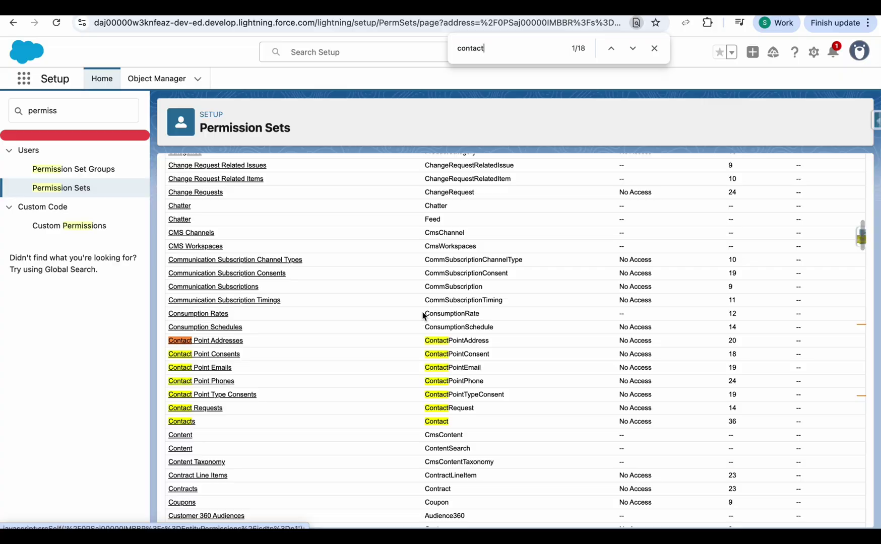
pyautogui.click(182, 421)
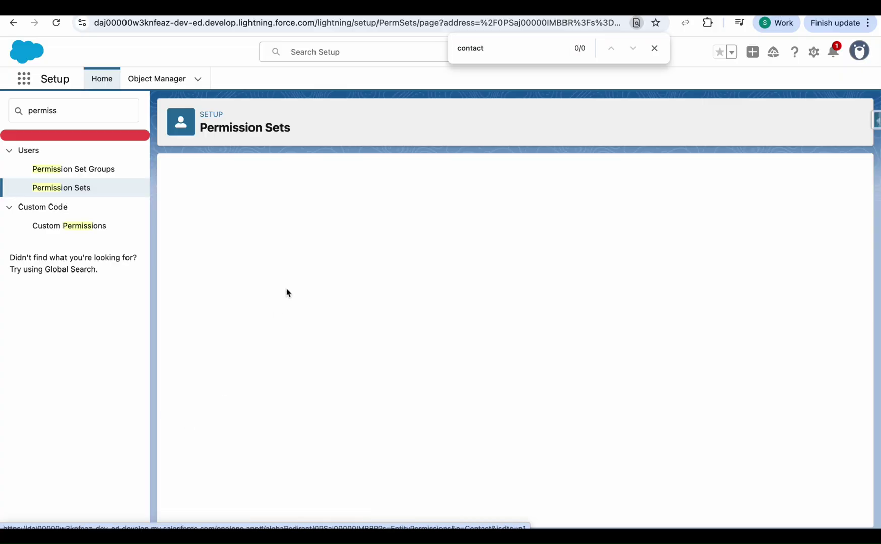
pyautogui.click(387, 252)
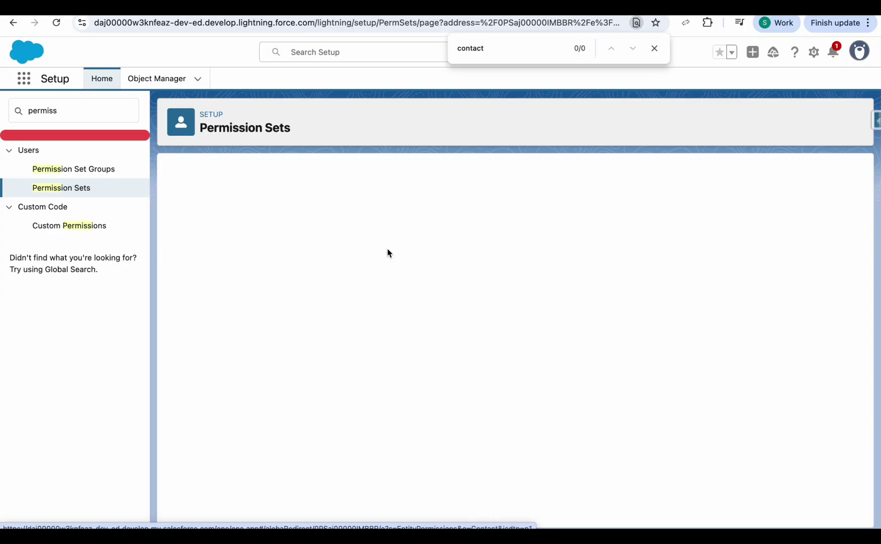
# Grant Read and Edit access on the Last Customer Verification field
pyautogui.hotkey('ctrl', 'f')
pyautogui.write('last')
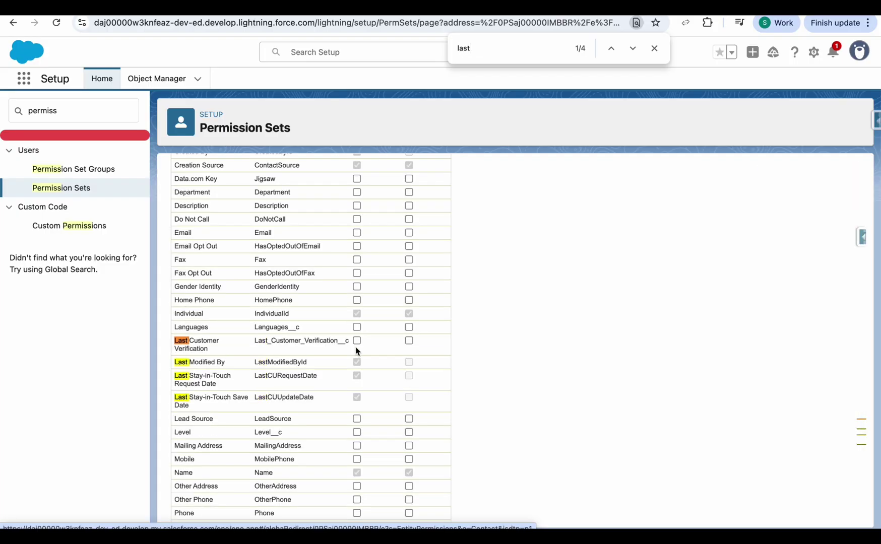
pyautogui.click(356, 341)
pyautogui.click(409, 340)
pyautogui.scroll(10, 404, 332)
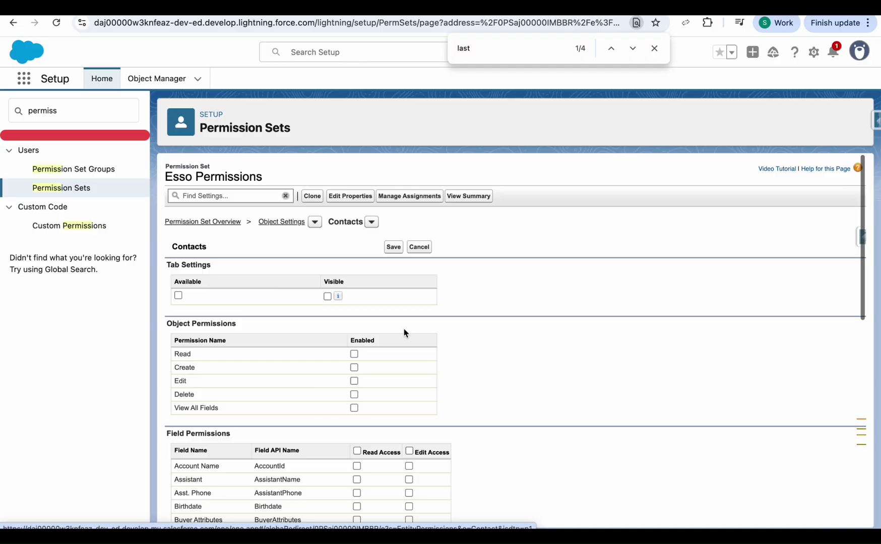
pyautogui.scroll(-10, 384, 295)
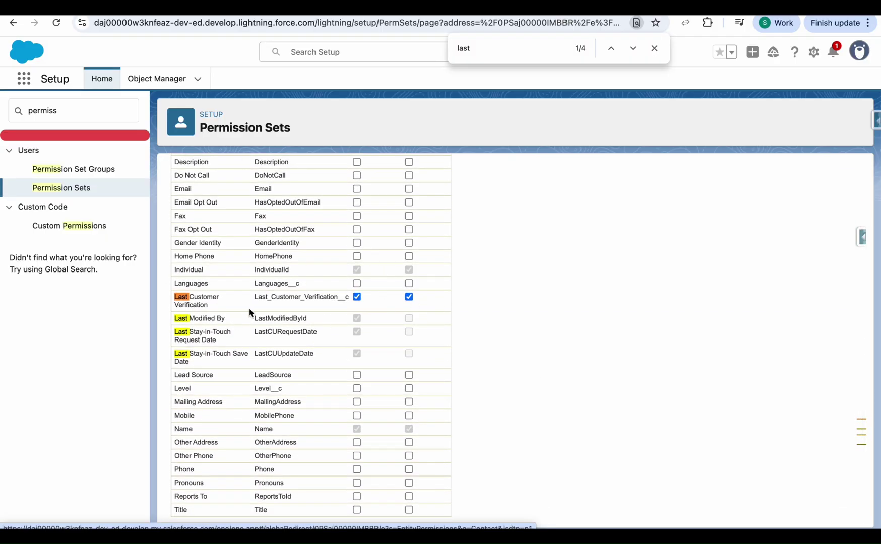
pyautogui.scroll(10, 351, 314)
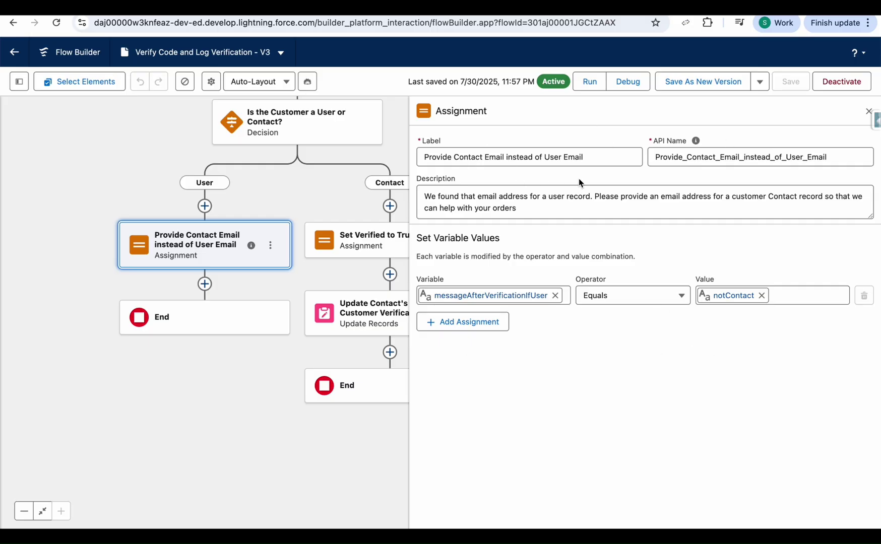
# Inspect the Update Contact's Last Customer Verification element and pan across the flow's branches
pyautogui.click(868, 111)
pyautogui.moveTo(604, 248); pyautogui.dragTo(613, 315)
pyautogui.click(370, 381)
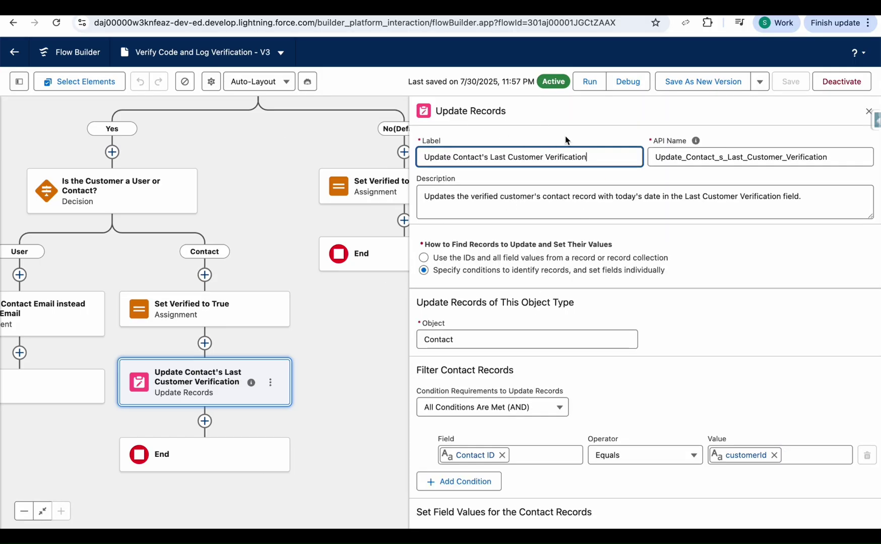
pyautogui.click(868, 111)
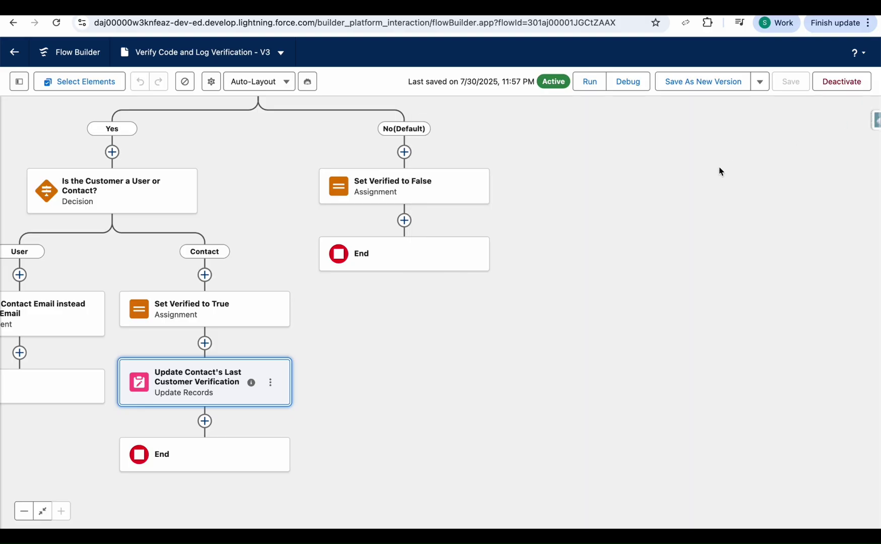
pyautogui.moveTo(640, 216); pyautogui.dragTo(762, 222)
pyautogui.moveTo(403, 159); pyautogui.dragTo(478, 155)
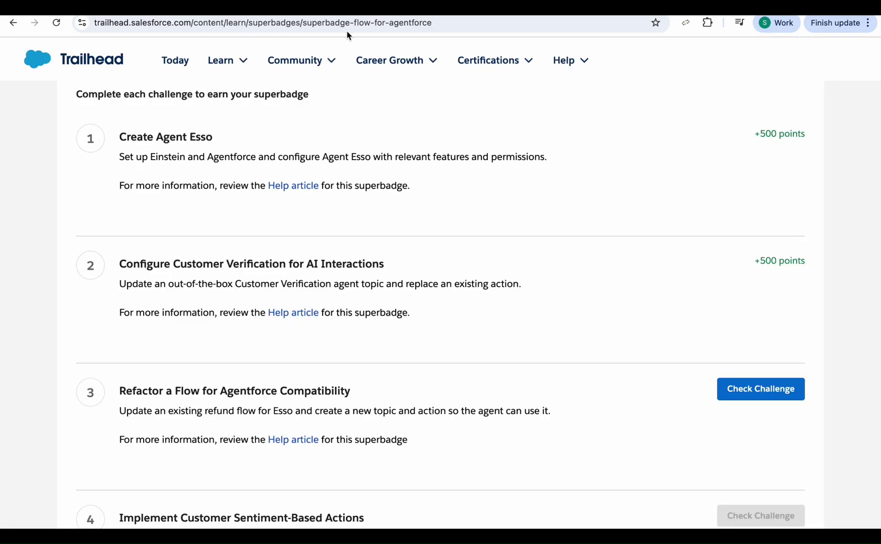
pyautogui.scroll(-1, 270, 341)
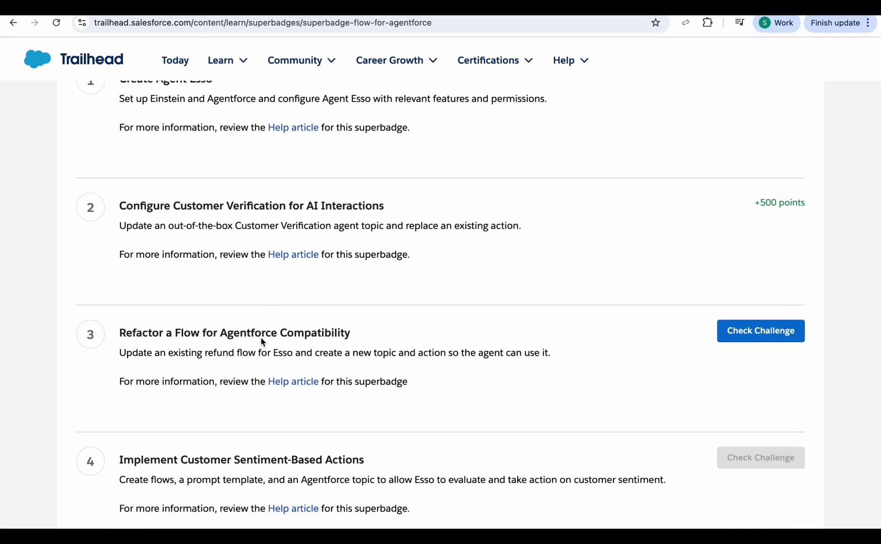